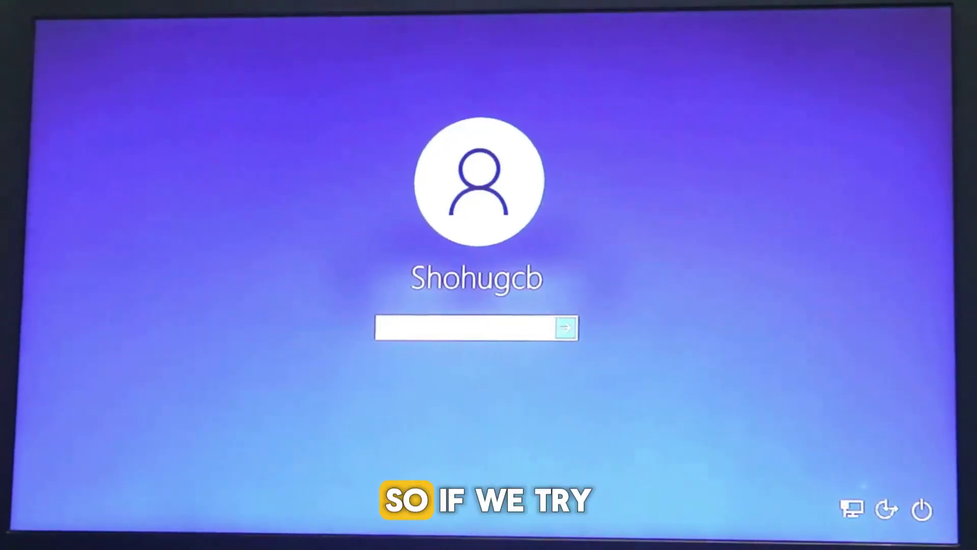
{"action": "type", "text": "aaaaaaaaaa"}
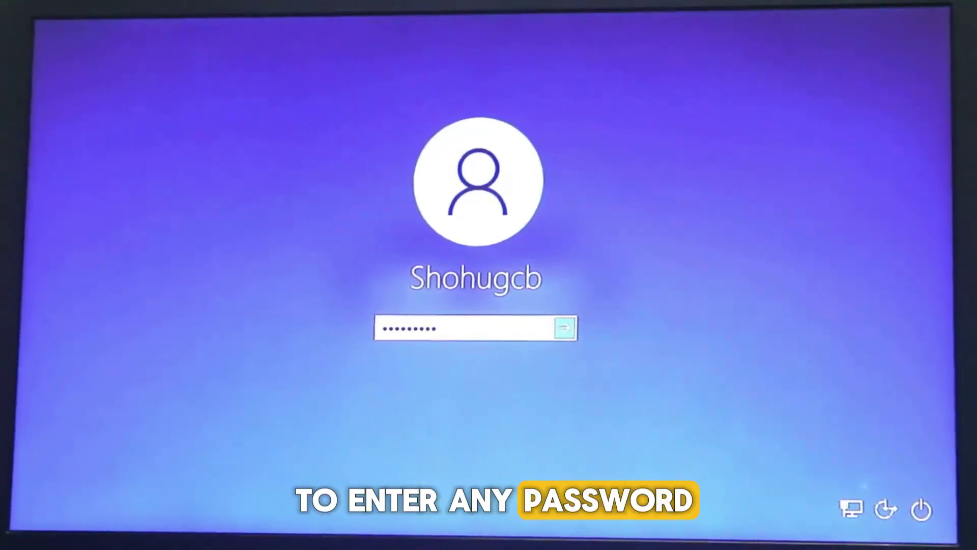
{"action": "type", "text": "aaa"}
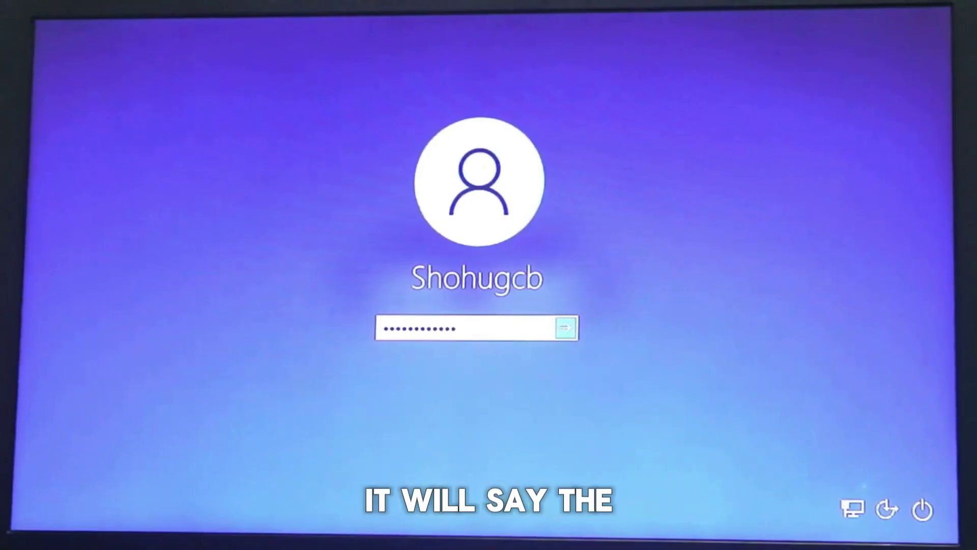
Submit five guessed passwords at the lock screen, dismissing each 'password is incorrect' message
{"action": "key", "text": "Return"}
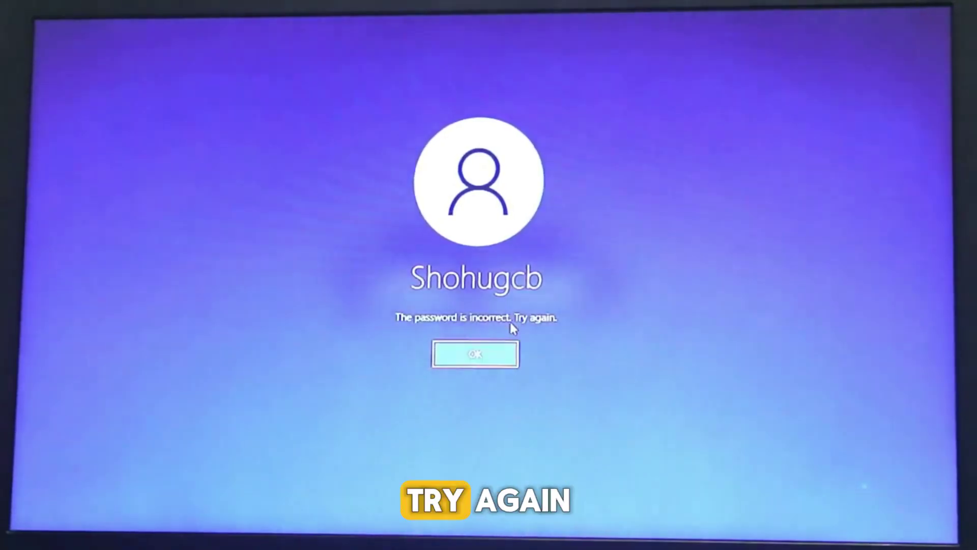
{"action": "left_click", "coordinate": [514, 353]}
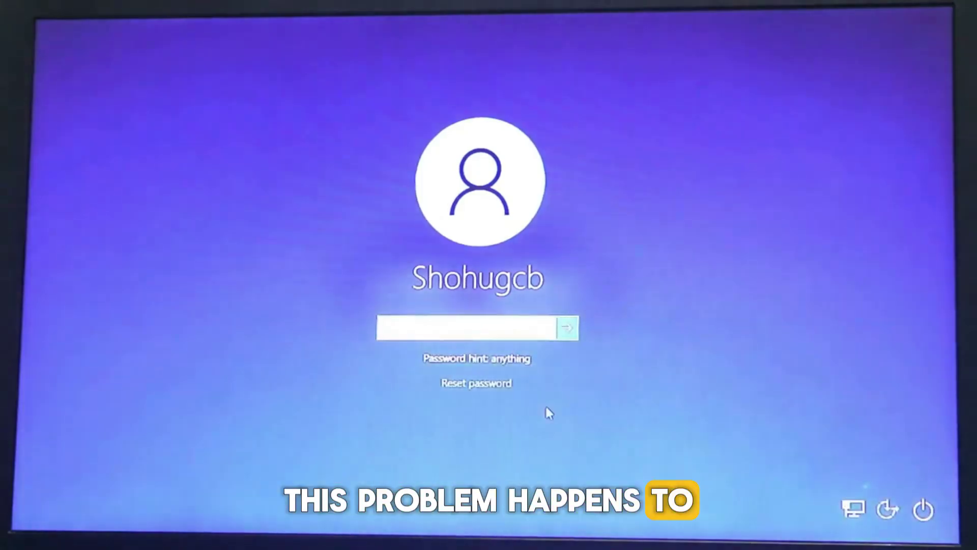
{"action": "type", "text": "•••••••••"}
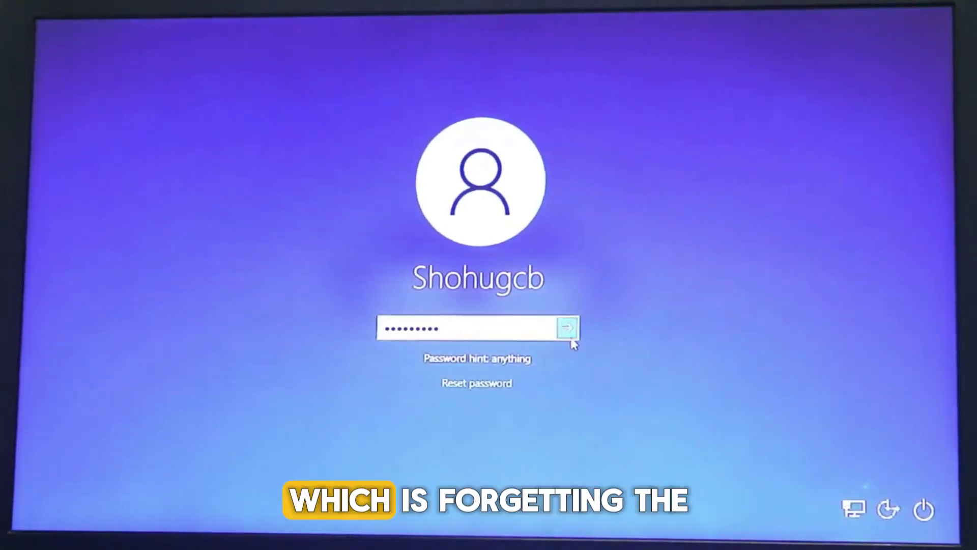
{"action": "left_click", "coordinate": [569, 332]}
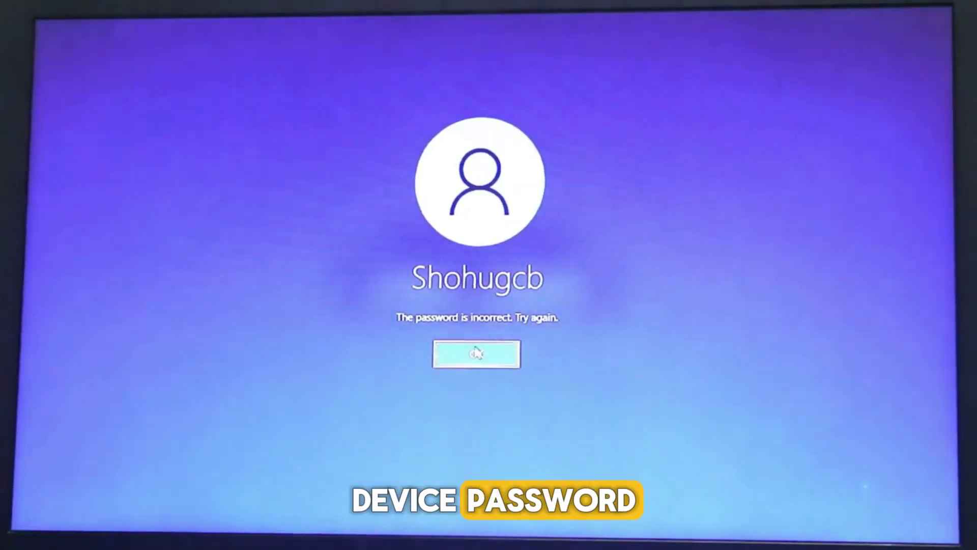
{"action": "left_click", "coordinate": [476, 351]}
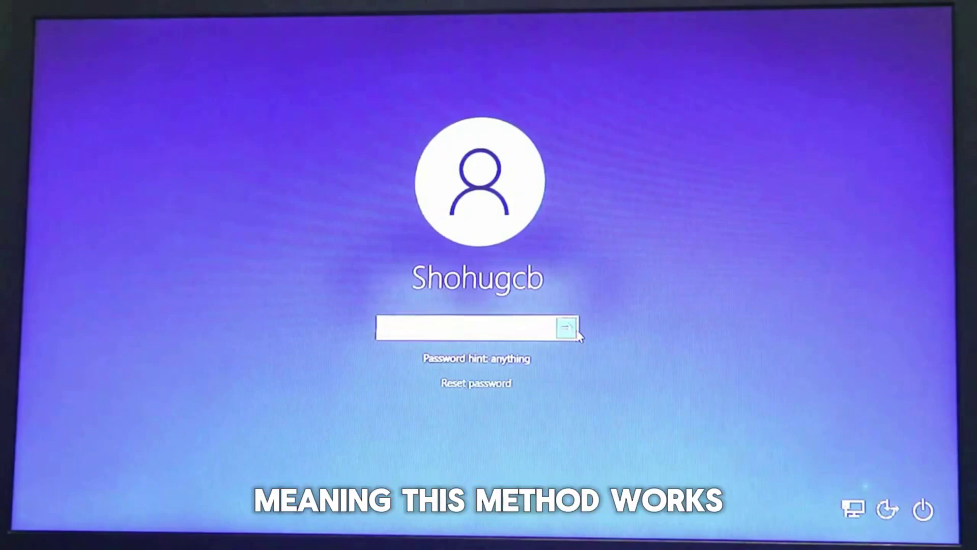
{"action": "type", "text": "wrongpassword"}
{"action": "key", "text": "Return"}
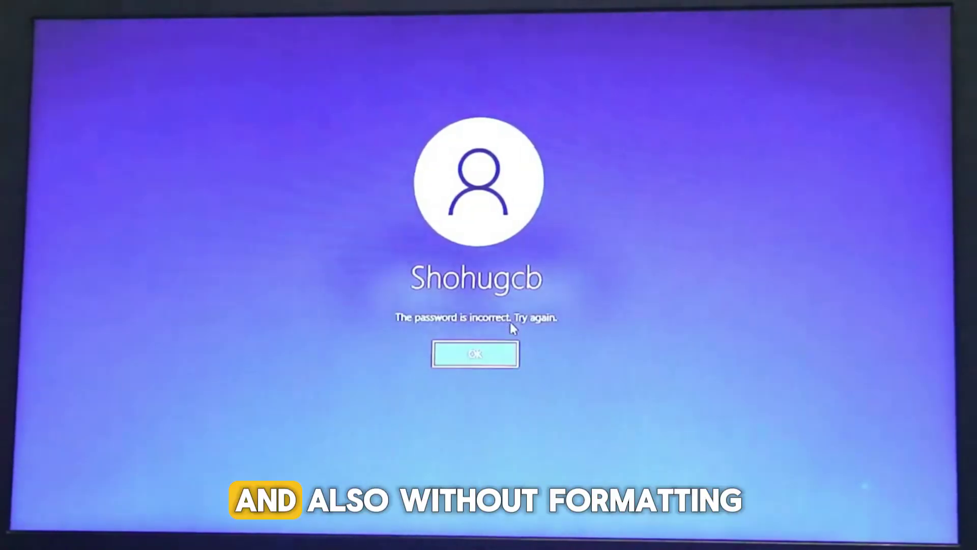
{"action": "left_click", "coordinate": [515, 351]}
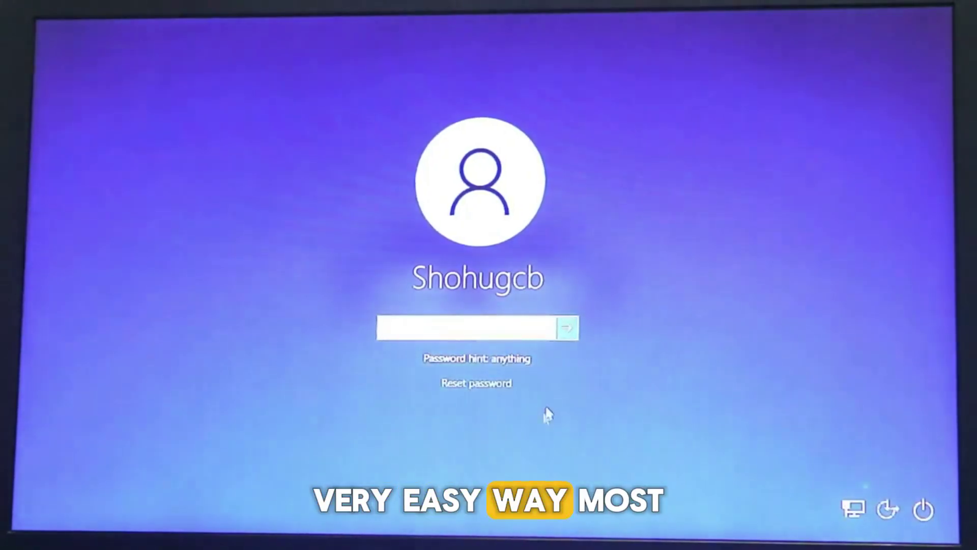
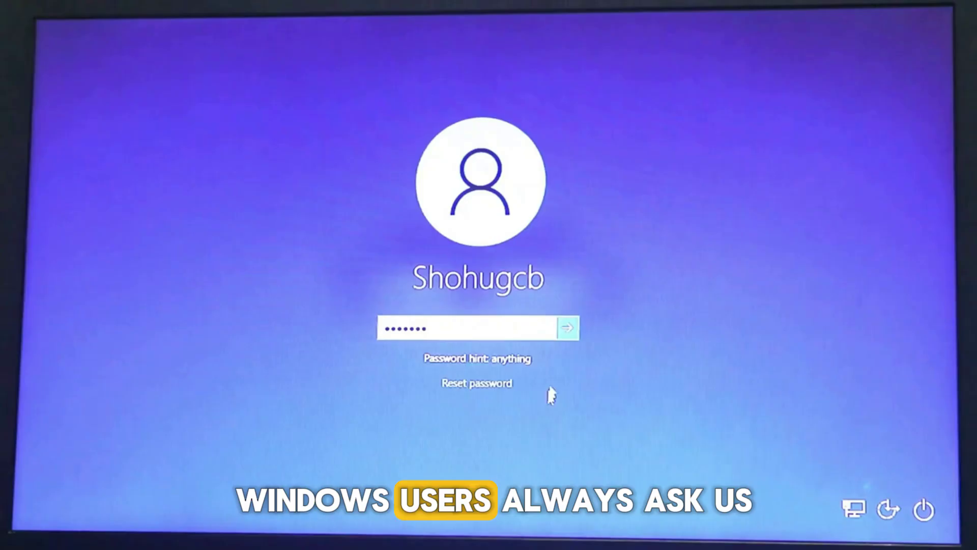
{"action": "left_click", "coordinate": [567, 327]}
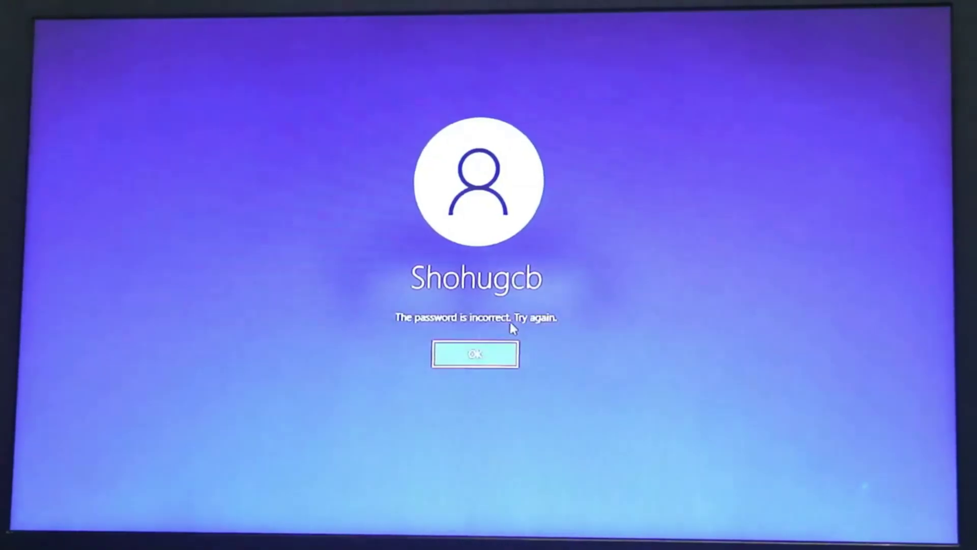
{"action": "left_click", "coordinate": [516, 354]}
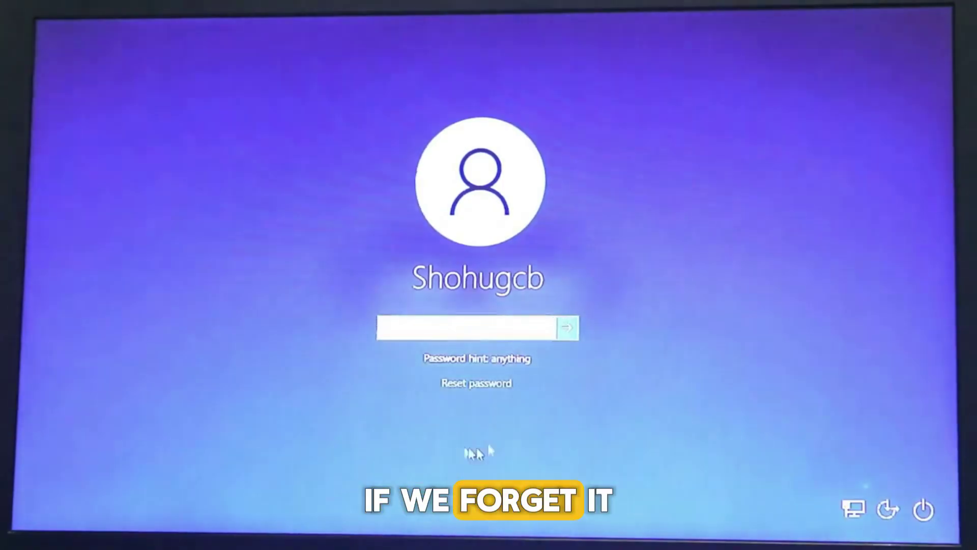
{"action": "type", "text": "anythin"}
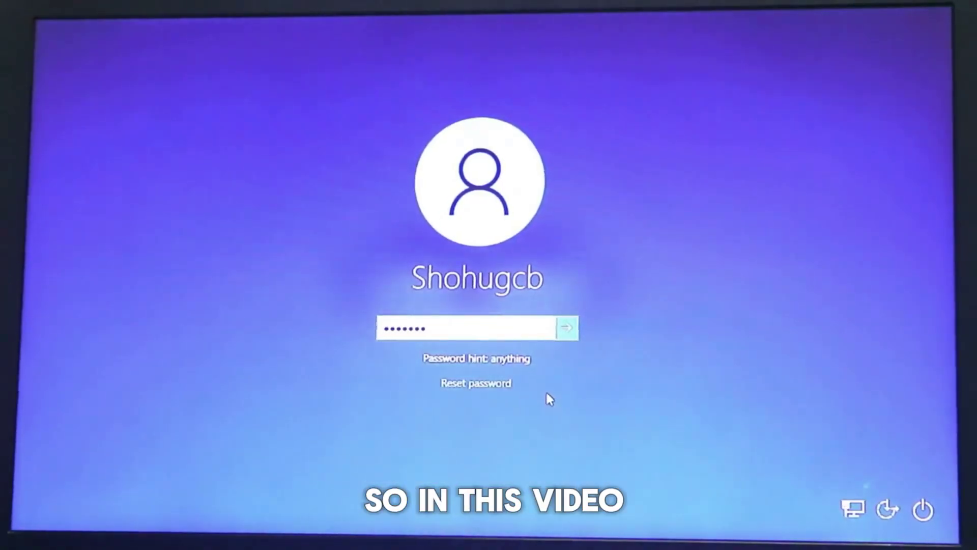
{"action": "type", "text": "g"}
{"action": "left_click", "coordinate": [566, 329]}
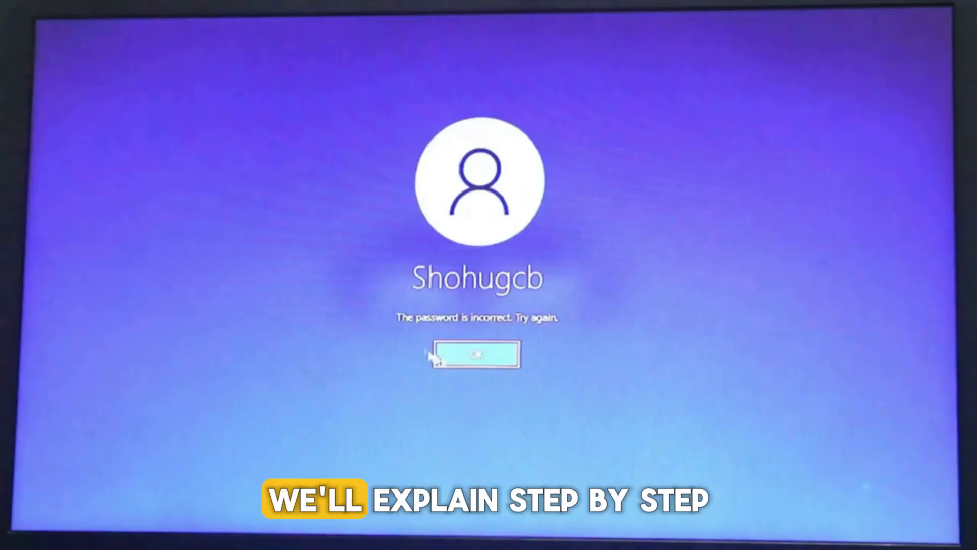
Dismiss the last 'The password is incorrect. Try again.' message with OK
{"action": "left_click", "coordinate": [438, 356]}
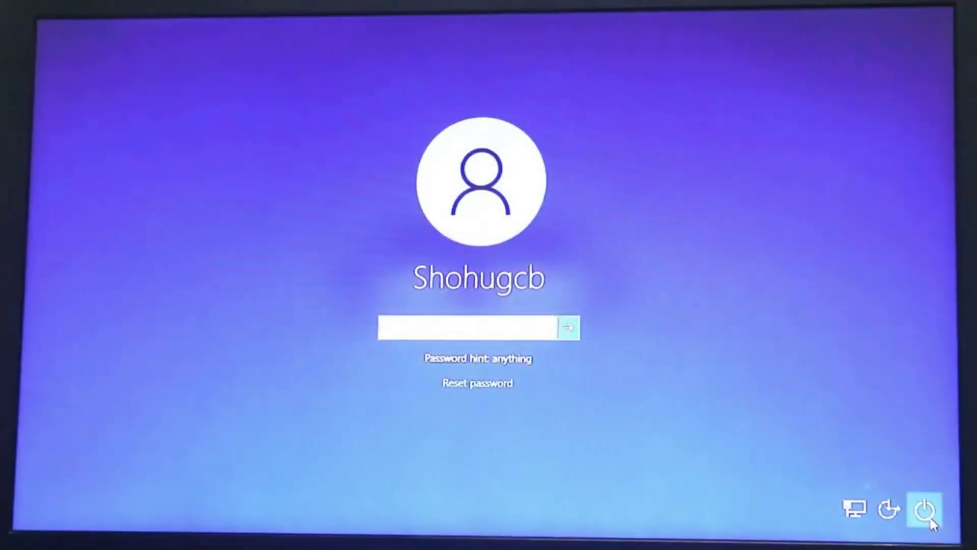
Restart the PC anyway and select the USB flash drive in the F9 boot menu
{"action": "left_click", "coordinate": [926, 510]}
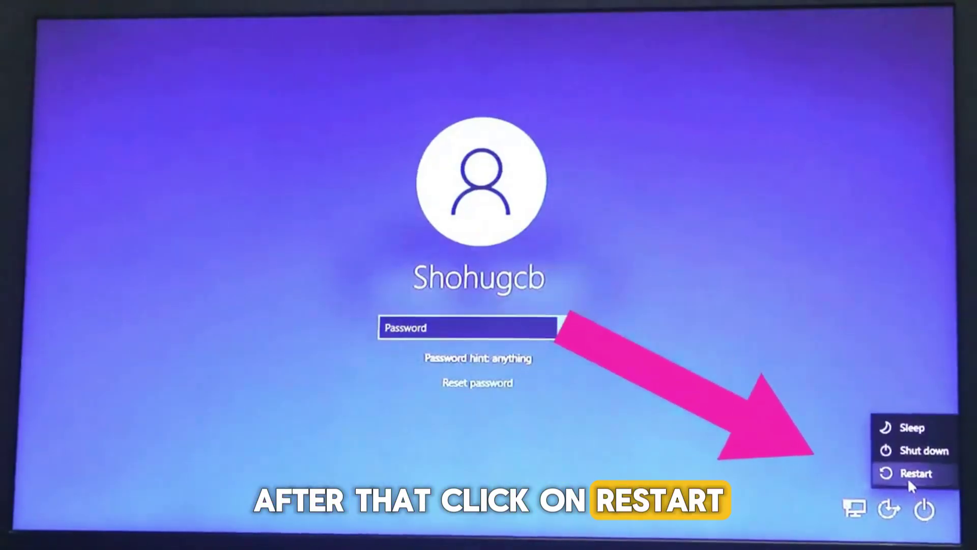
{"action": "left_click", "coordinate": [908, 477]}
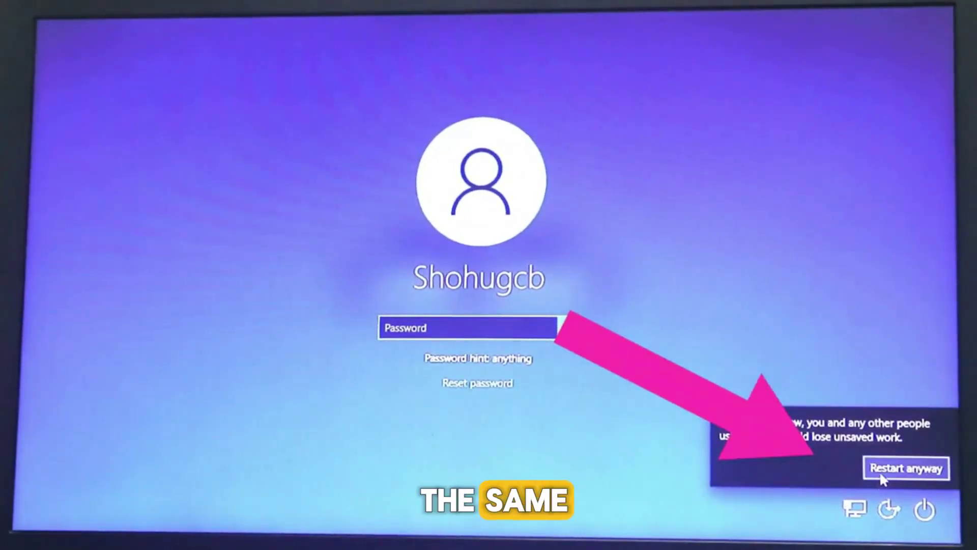
{"action": "left_click", "coordinate": [879, 472]}
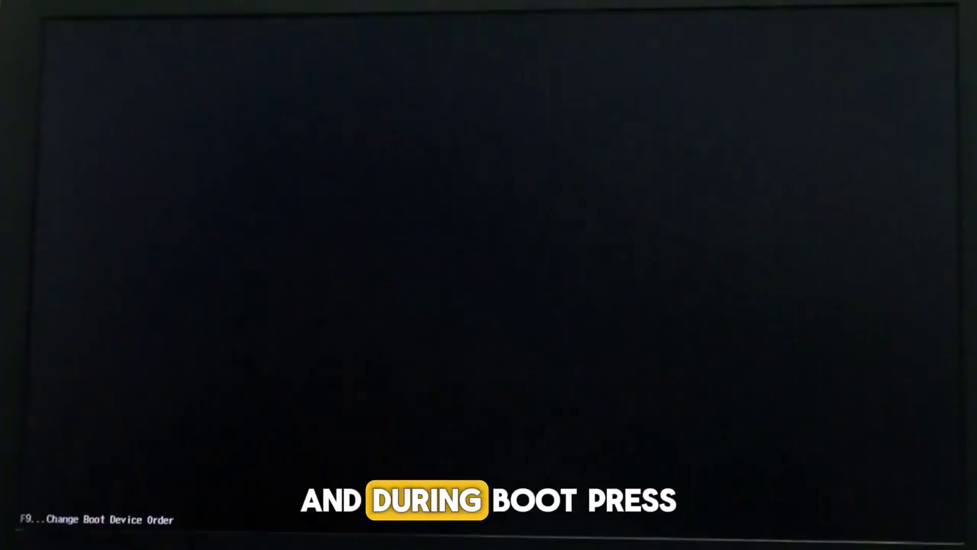
{"action": "key", "text": "F9"}
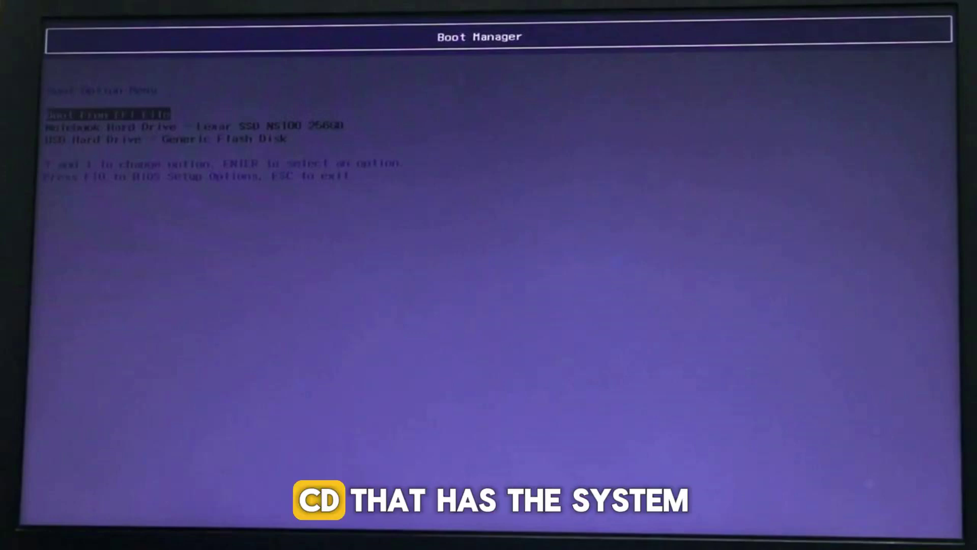
{"action": "key", "text": "Down"}
{"action": "key", "text": "Down"}
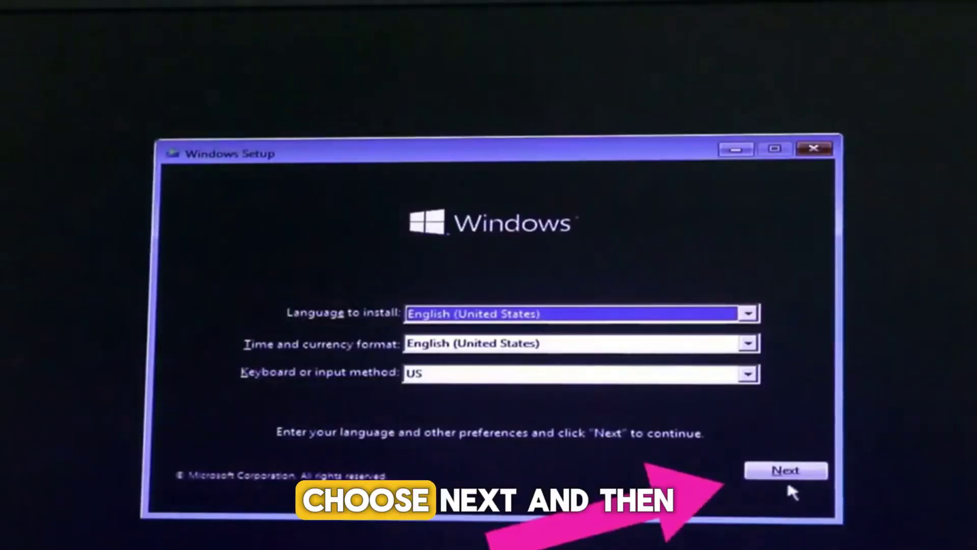
Accept the language settings and go into Troubleshoot in the repair options
{"action": "left_click", "coordinate": [787, 473]}
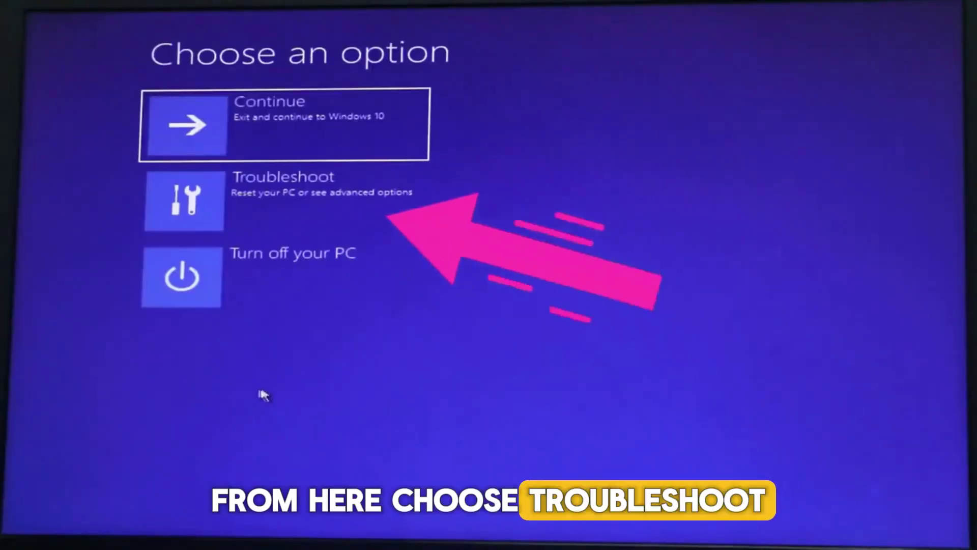
{"action": "left_click", "coordinate": [291, 218]}
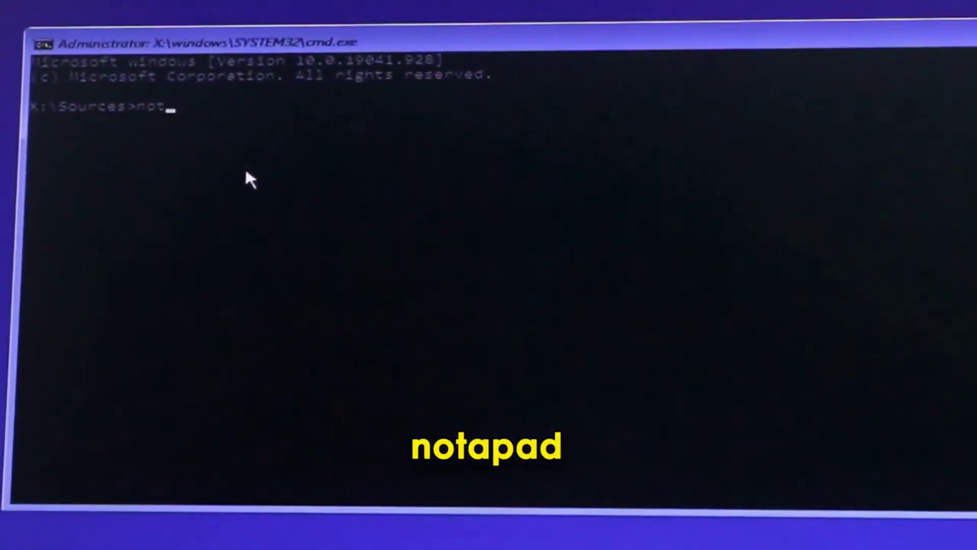
{"action": "type", "text": "te"}
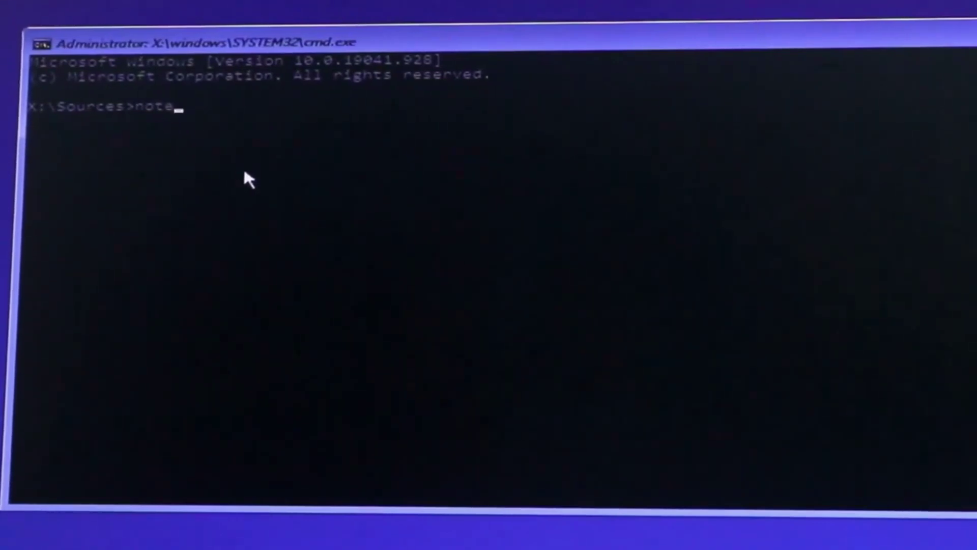
{"action": "type", "text": "pad"}
Launch Notepad from the command prompt and bring up its File menu
{"action": "key", "text": "Return"}
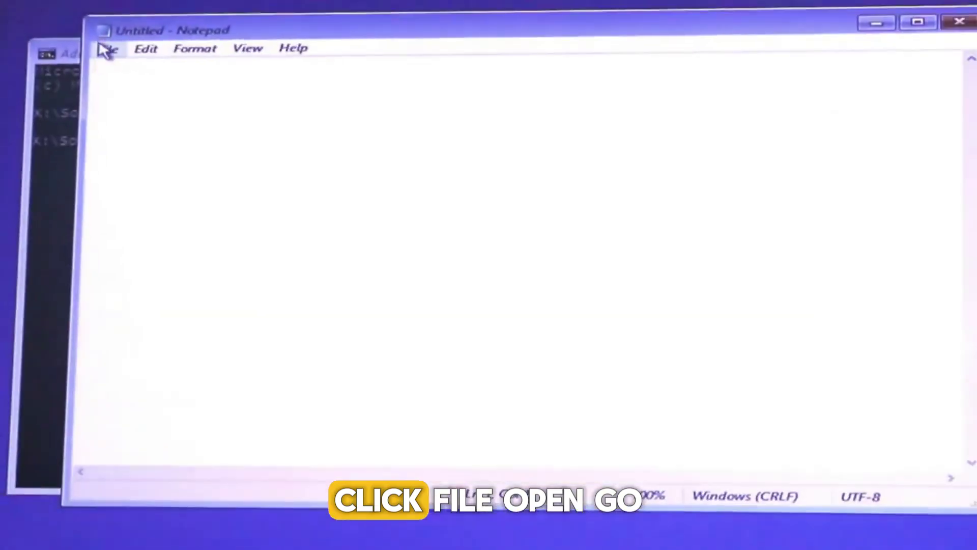
{"action": "left_click", "coordinate": [106, 50]}
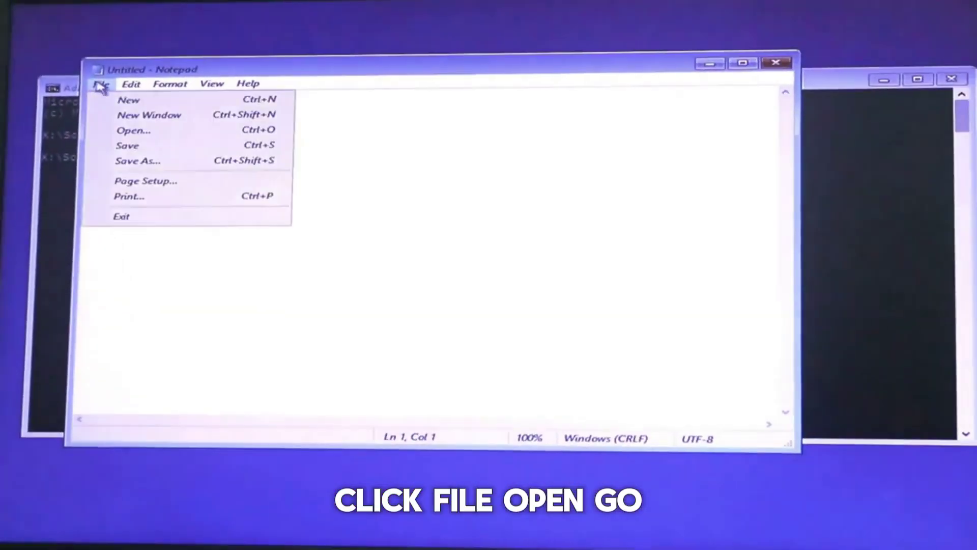
Browse the Open dialog to E:\Windows\System32 with All Files shown
{"action": "left_click", "coordinate": [153, 134]}
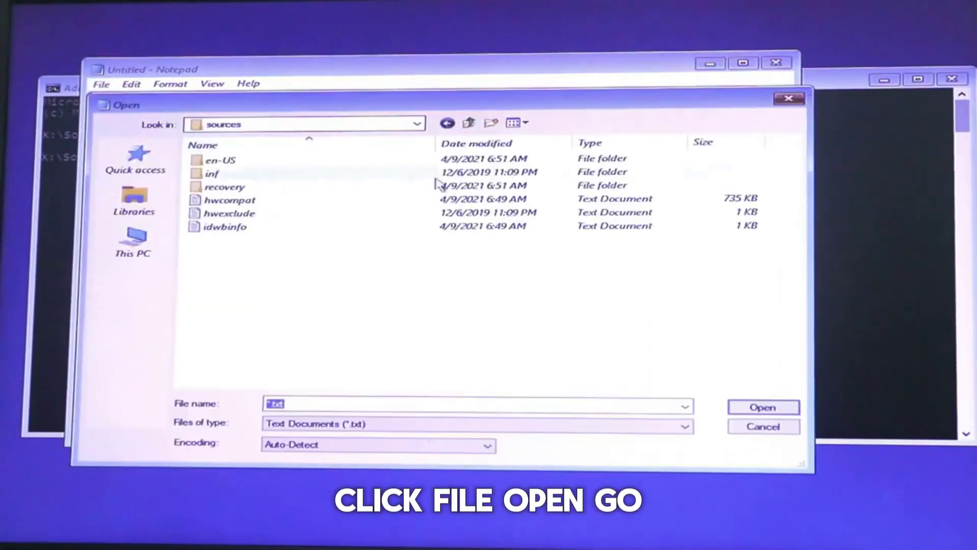
{"action": "left_click", "coordinate": [141, 251]}
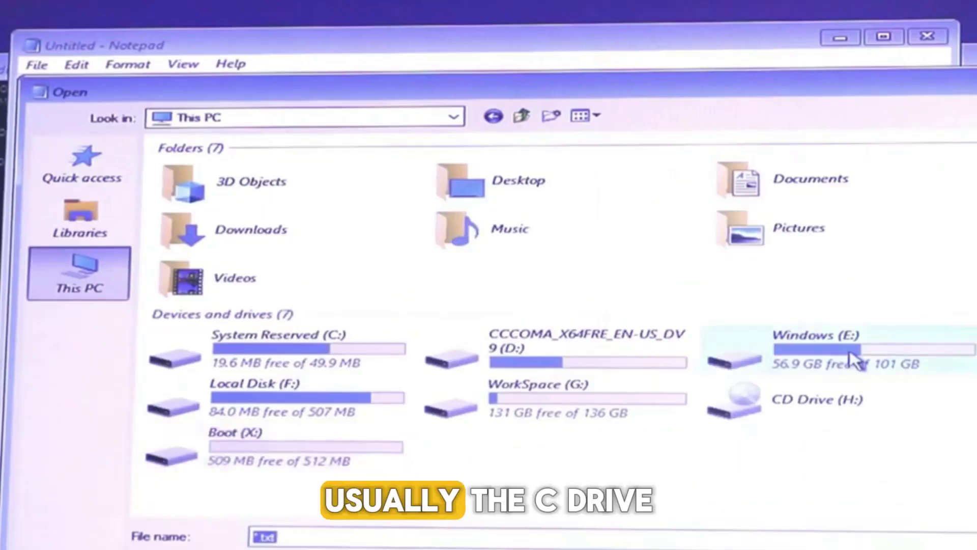
{"action": "double_click", "coordinate": [725, 309]}
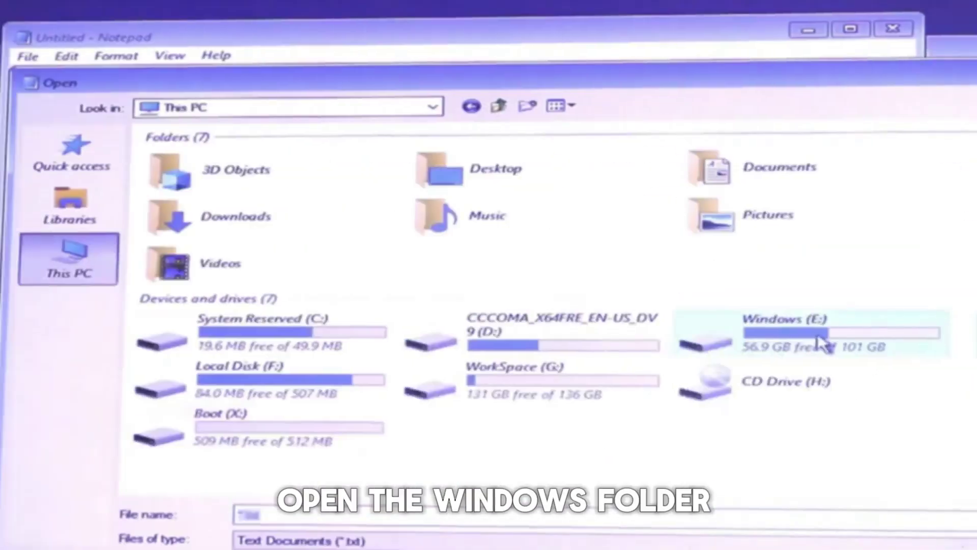
{"action": "double_click", "coordinate": [200, 239]}
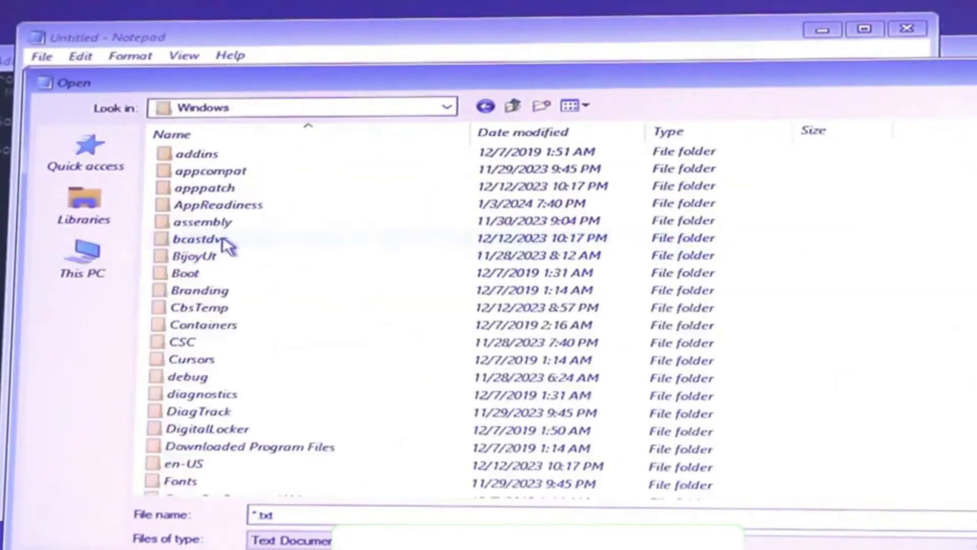
{"action": "scroll", "coordinate": [275, 347], "scroll_direction": "down", "scroll_amount": 10}
{"action": "scroll", "coordinate": [271, 359], "scroll_direction": "down", "scroll_amount": 2}
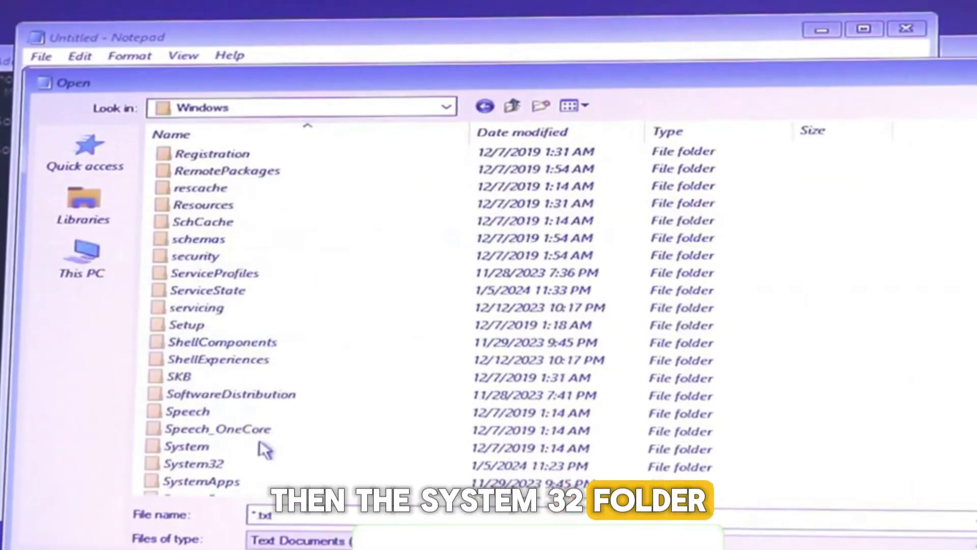
{"action": "double_click", "coordinate": [236, 463]}
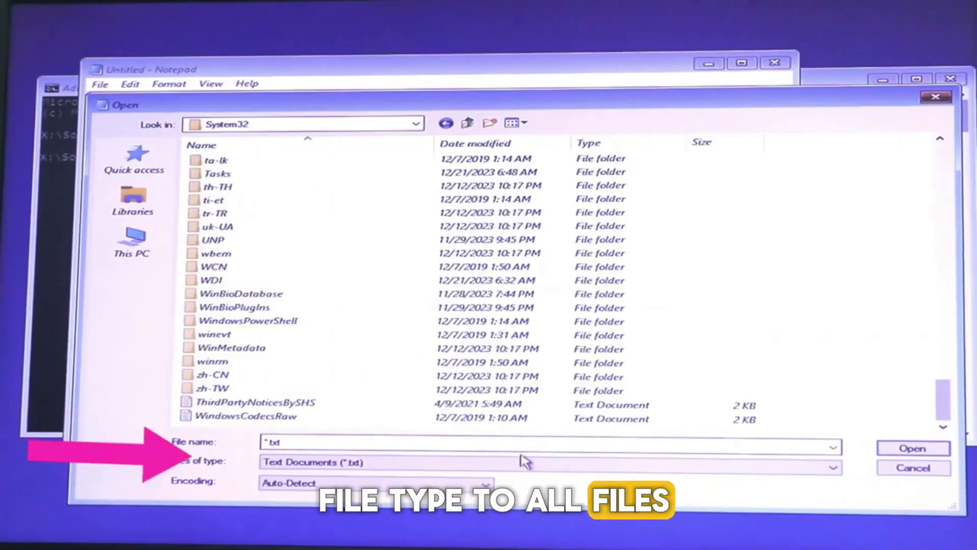
{"action": "left_click", "coordinate": [524, 462]}
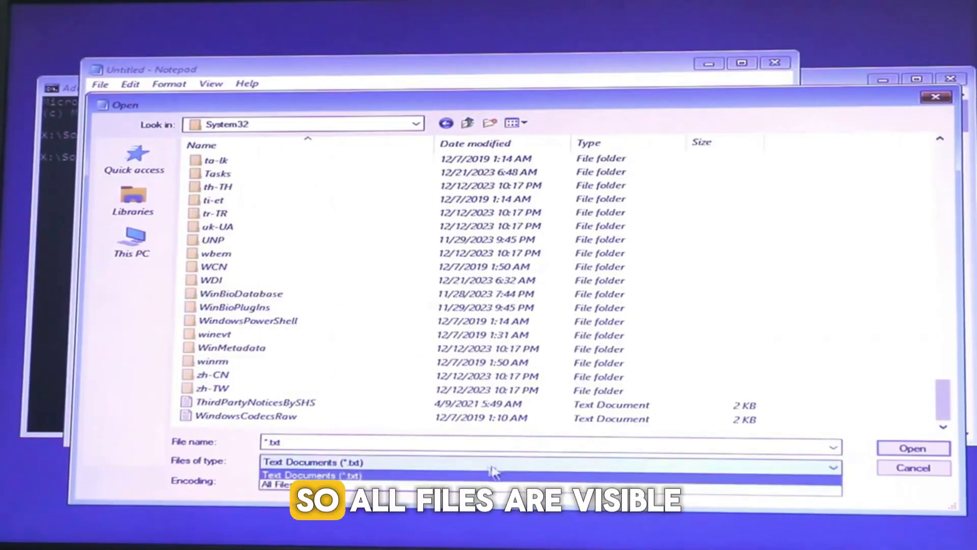
{"action": "left_click", "coordinate": [463, 489]}
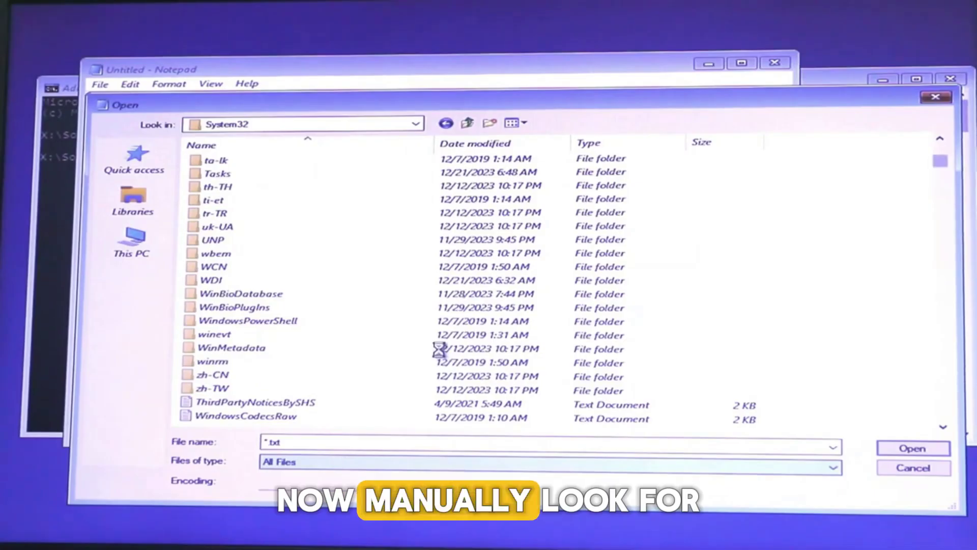
{"action": "scroll", "coordinate": [440, 353], "scroll_direction": "down", "scroll_amount": 15}
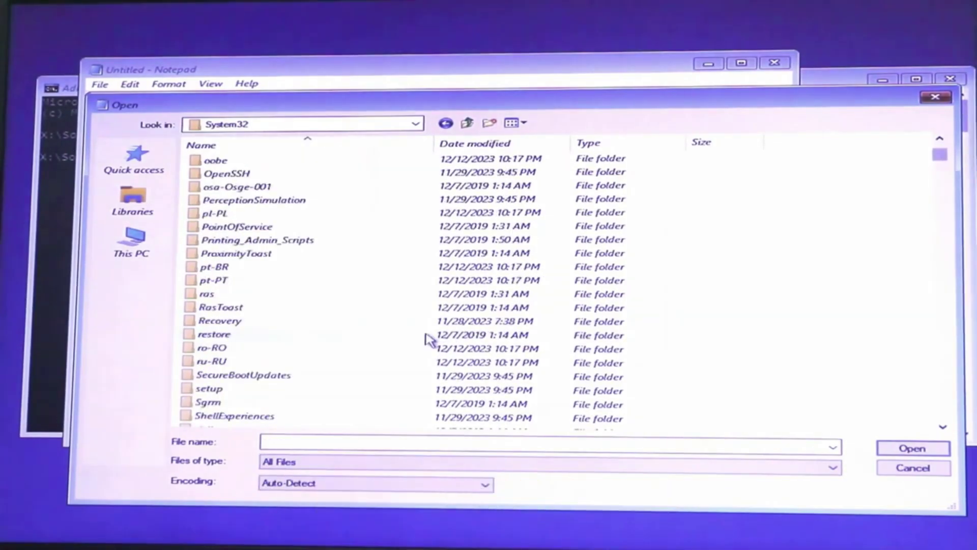
Rename the Utilman file to Utilman2
{"action": "key", "text": "u"}
{"action": "scroll", "coordinate": [290, 288], "scroll_direction": "down", "scroll_amount": 3}
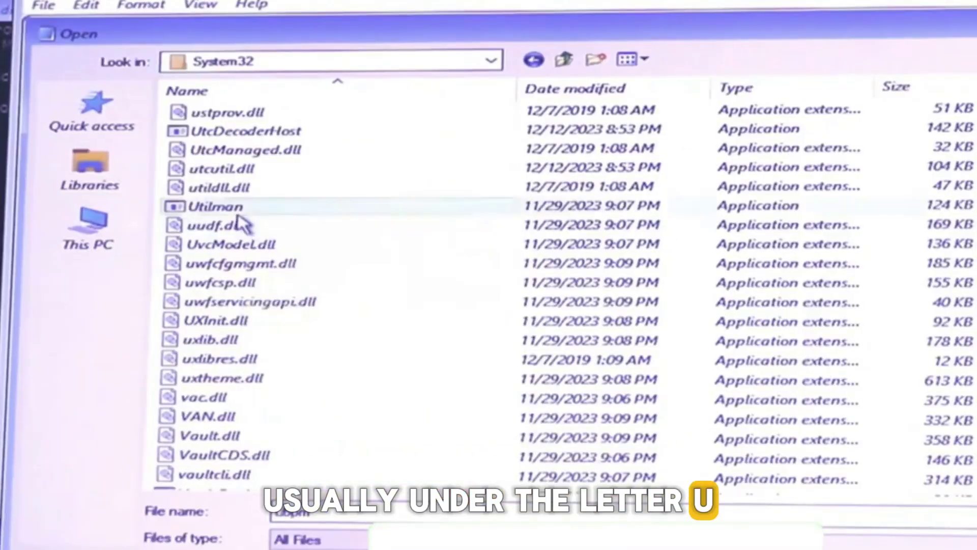
{"action": "right_click", "coordinate": [257, 208]}
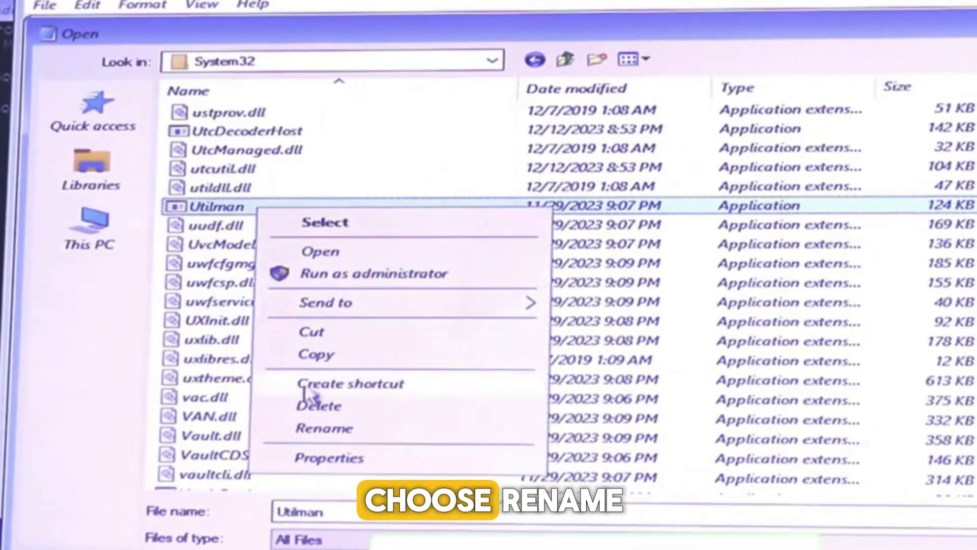
{"action": "left_click", "coordinate": [310, 430]}
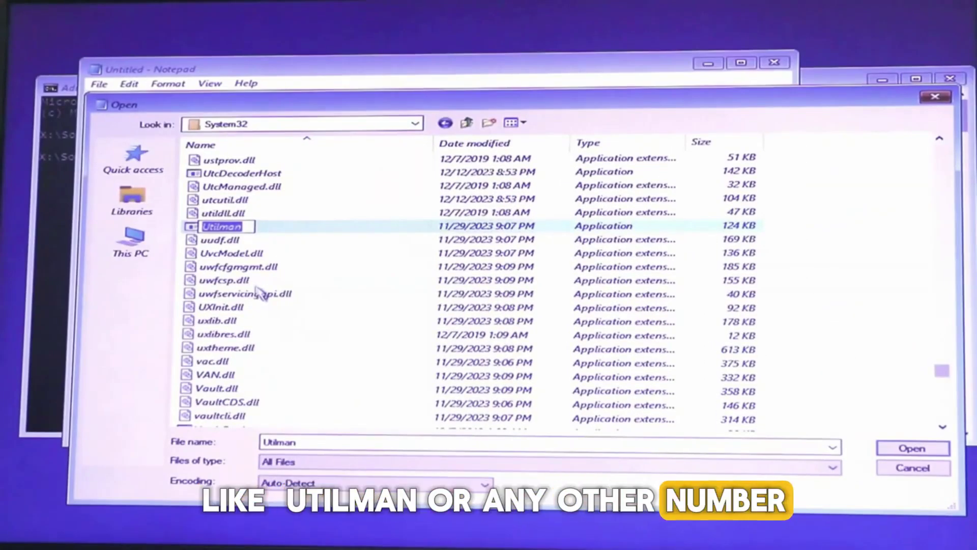
{"action": "key", "text": "Right"}
{"action": "type", "text": "2"}
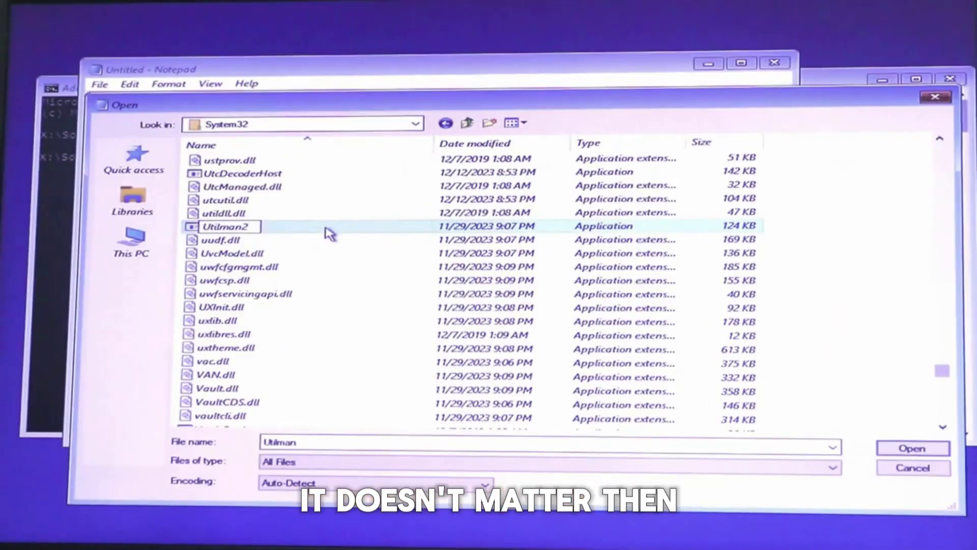
Confirm the Utilman2 name and move down the list to the files starting with C
{"action": "left_click", "coordinate": [336, 214]}
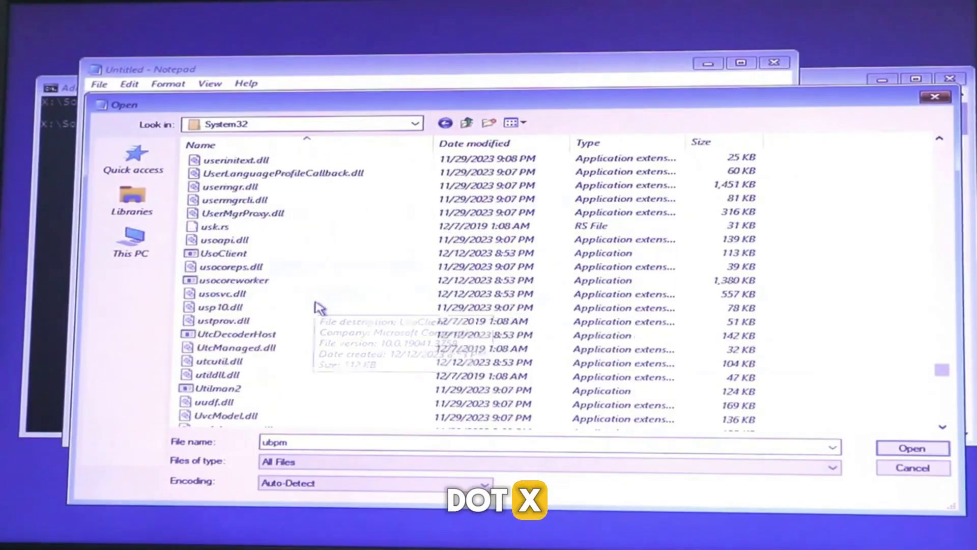
{"action": "left_click", "coordinate": [240, 350]}
{"action": "key", "text": "c"}
{"action": "key", "text": "Down"}
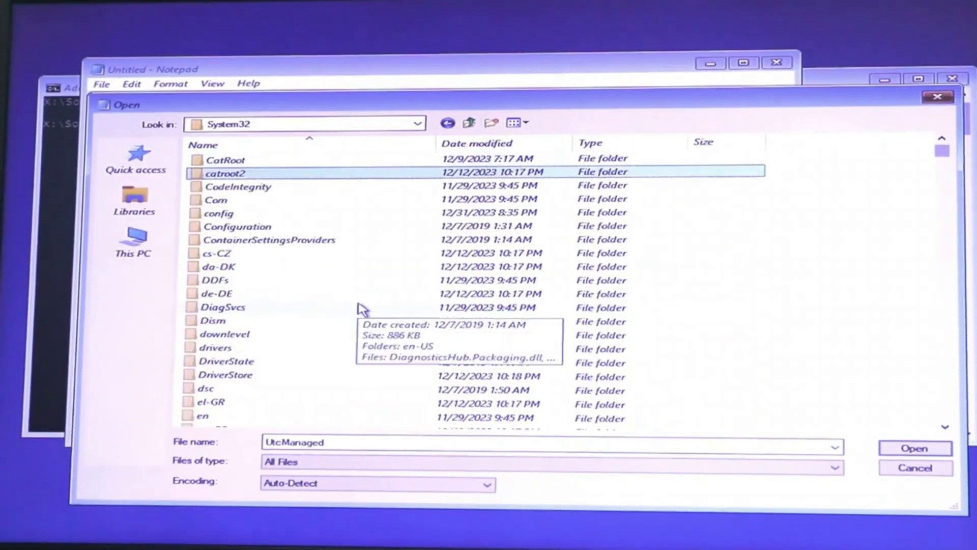
{"action": "key", "text": "Down"}
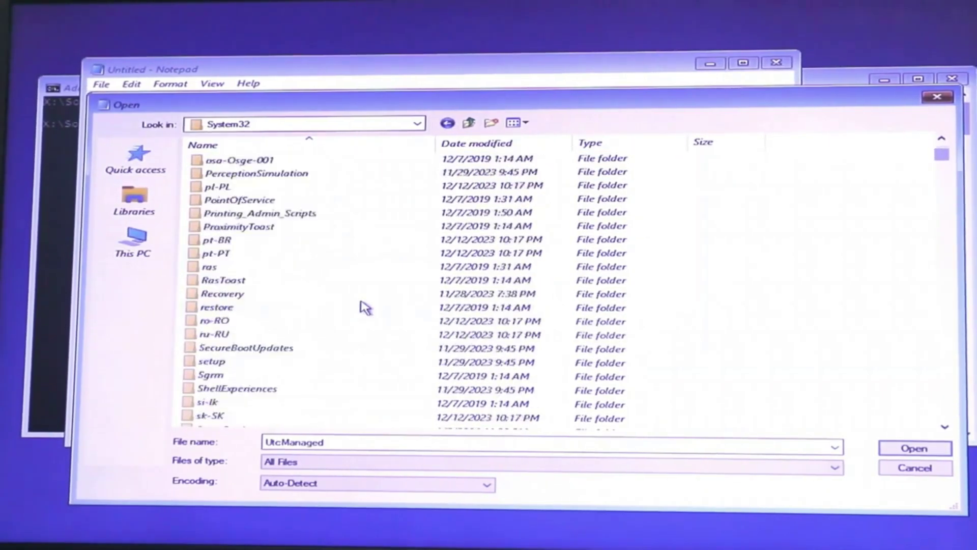
{"action": "scroll", "coordinate": [363, 307], "scroll_direction": "down", "scroll_amount": 6}
{"action": "scroll", "coordinate": [363, 306], "scroll_direction": "down", "scroll_amount": 10}
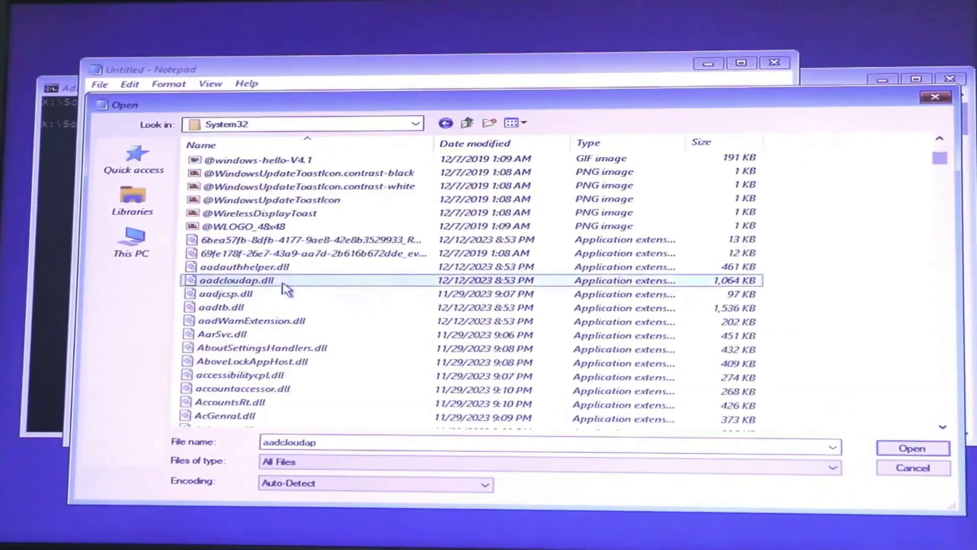
{"action": "key", "text": "c"}
{"action": "scroll", "coordinate": [327, 257], "scroll_direction": "down", "scroll_amount": 5}
{"action": "scroll", "coordinate": [336, 260], "scroll_direction": "down", "scroll_amount": 1}
{"action": "mouse_move", "coordinate": [208, 362]}
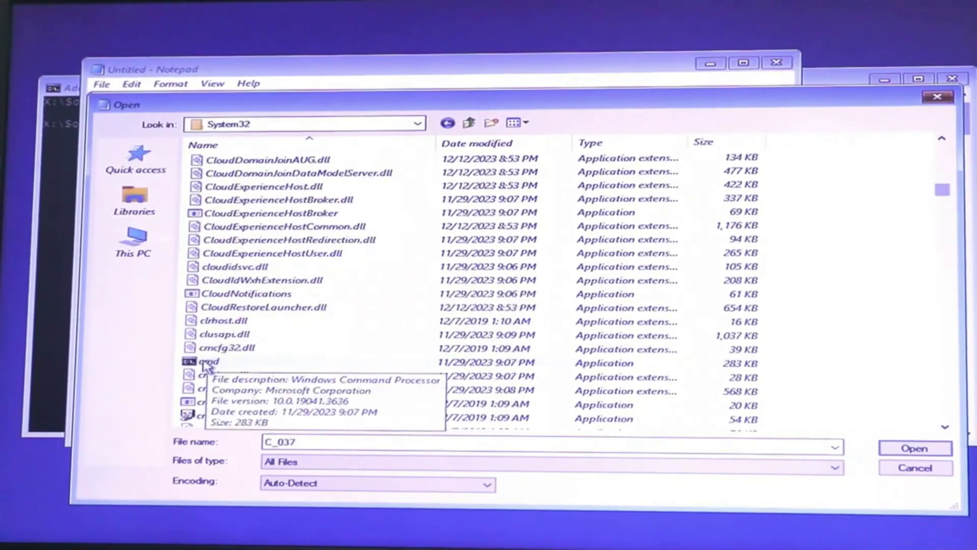
Rename the cmd application to Utilman
{"action": "left_click", "coordinate": [214, 364]}
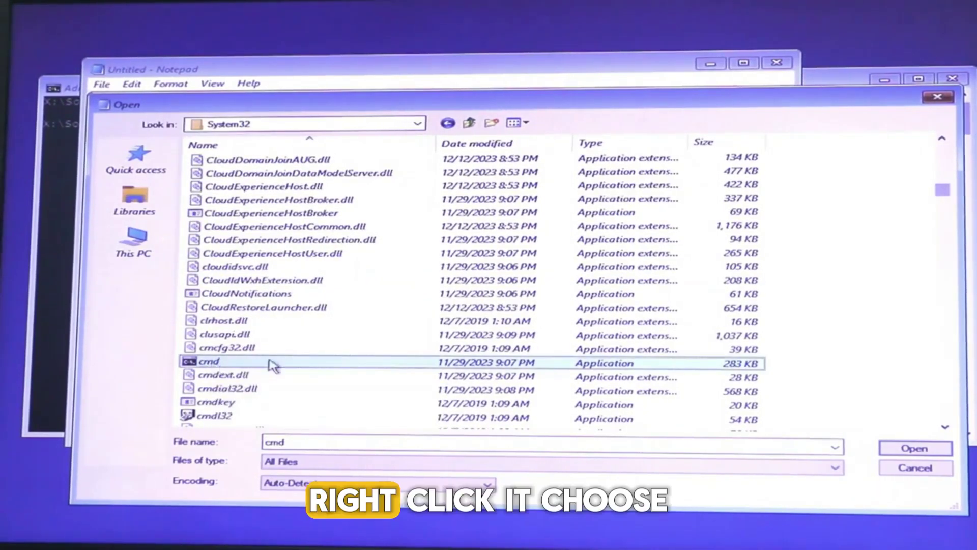
{"action": "right_click", "coordinate": [237, 365]}
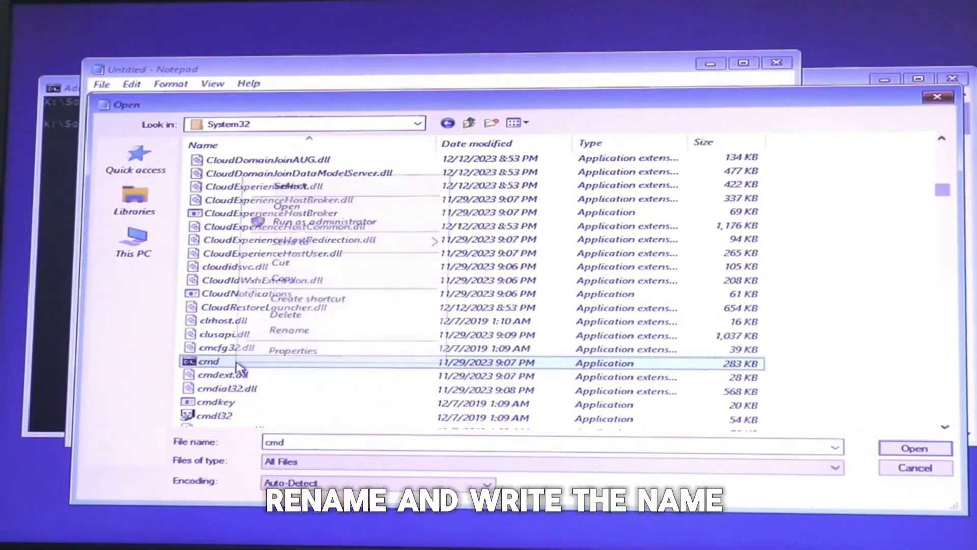
{"action": "left_click", "coordinate": [290, 334]}
{"action": "type", "text": "Utilman"}
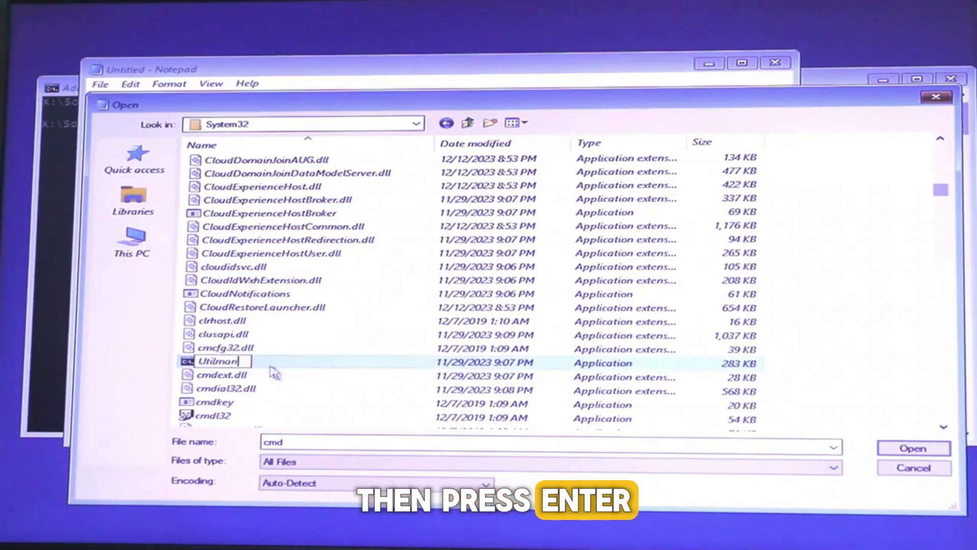
{"action": "key", "text": "Return"}
{"action": "key", "text": "Up"}
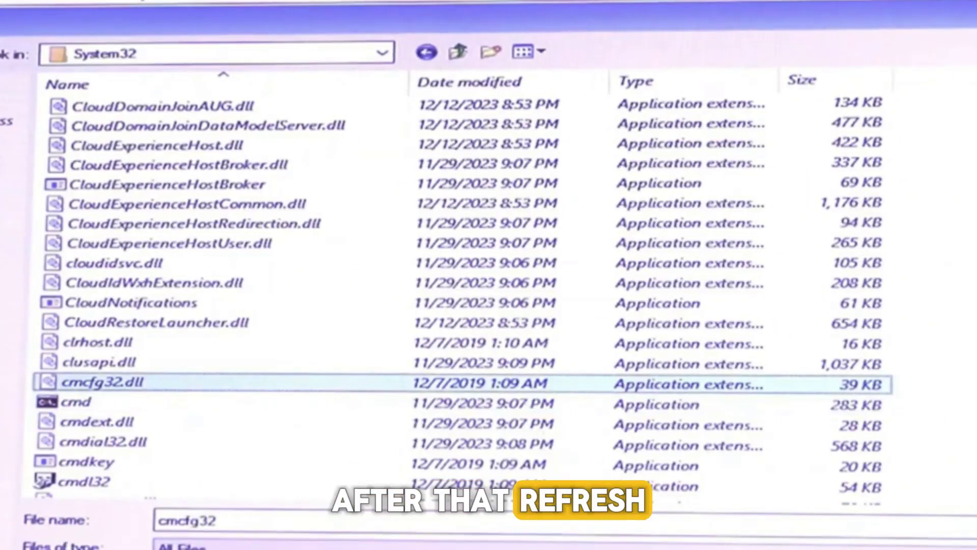
Refresh the System32 list to show the renames, then close the recovery command prompt
{"action": "right_click", "coordinate": [708, 349]}
{"action": "left_click", "coordinate": [787, 434]}
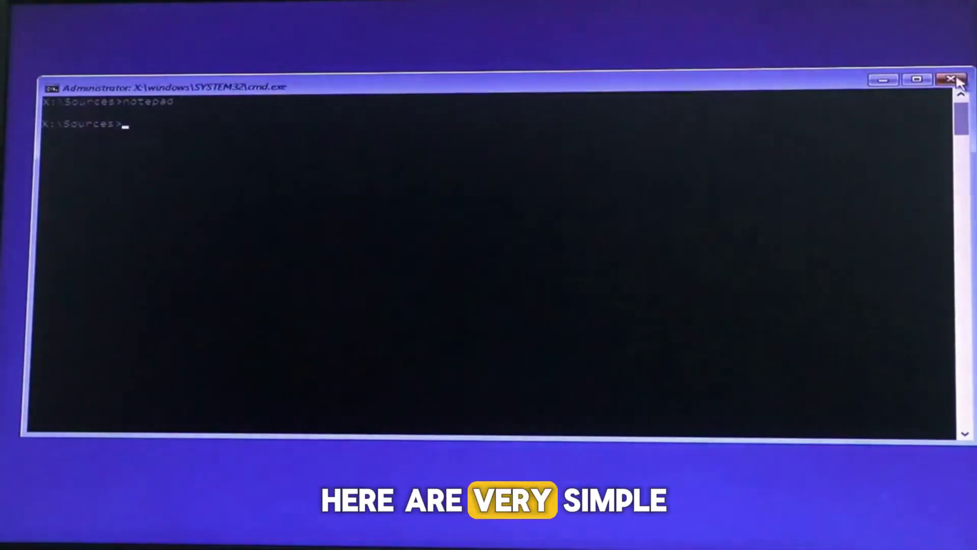
{"action": "left_click", "coordinate": [952, 80]}
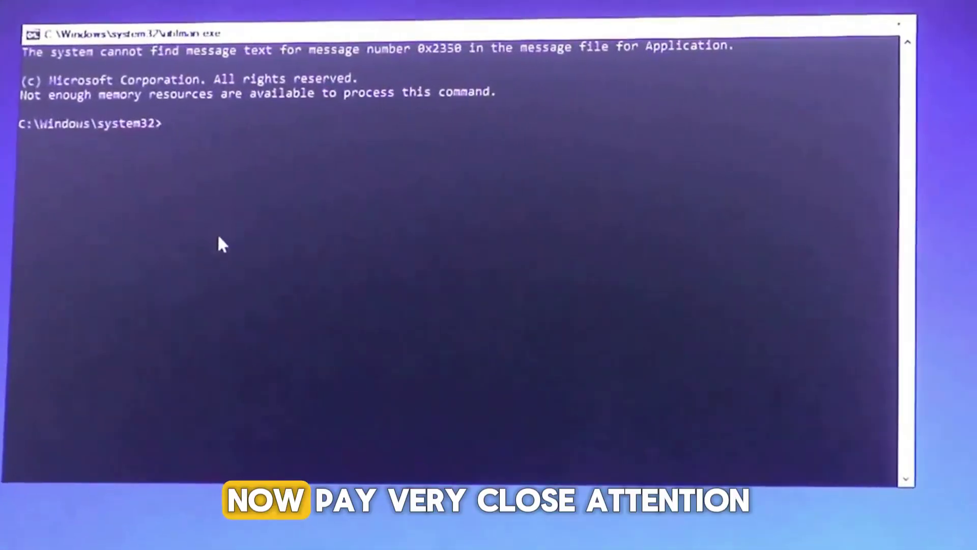
{"action": "type", "text": "net"}
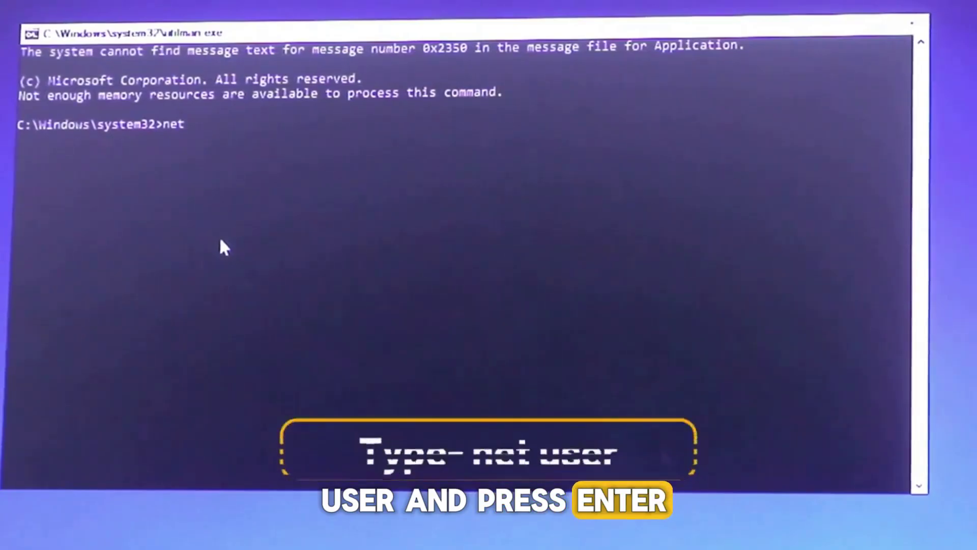
{"action": "type", "text": " use"}
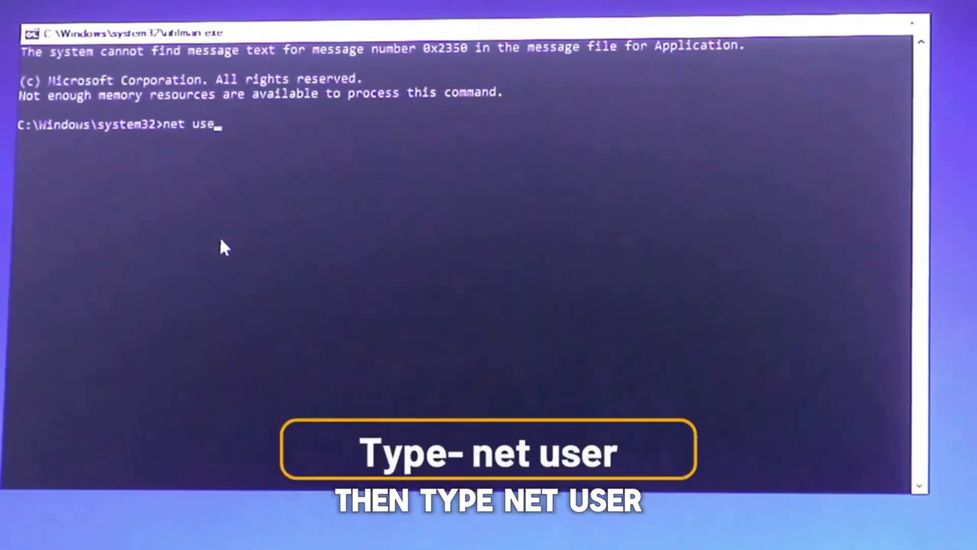
{"action": "type", "text": "r"}
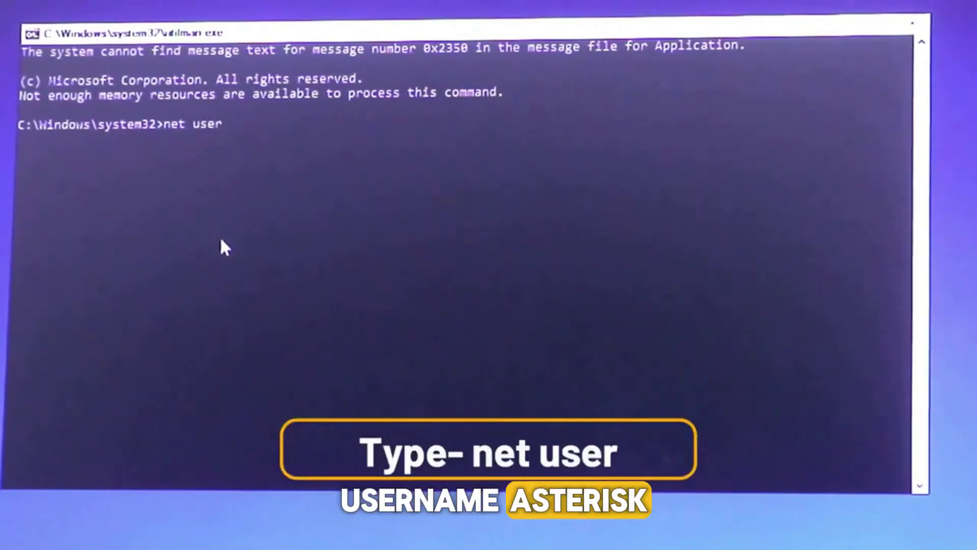
Run net user to list the PC's user accounts
{"action": "key", "text": "Return"}
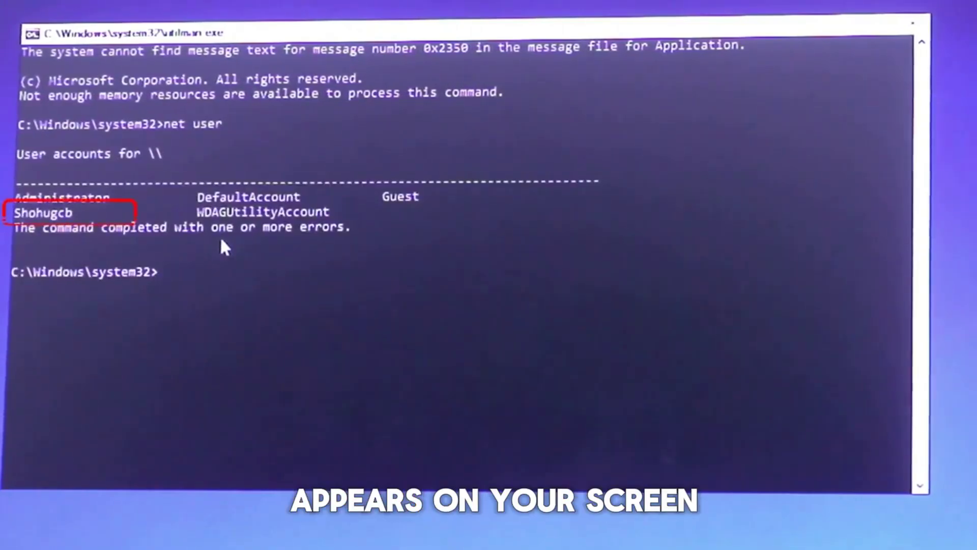
{"action": "type", "text": "net"}
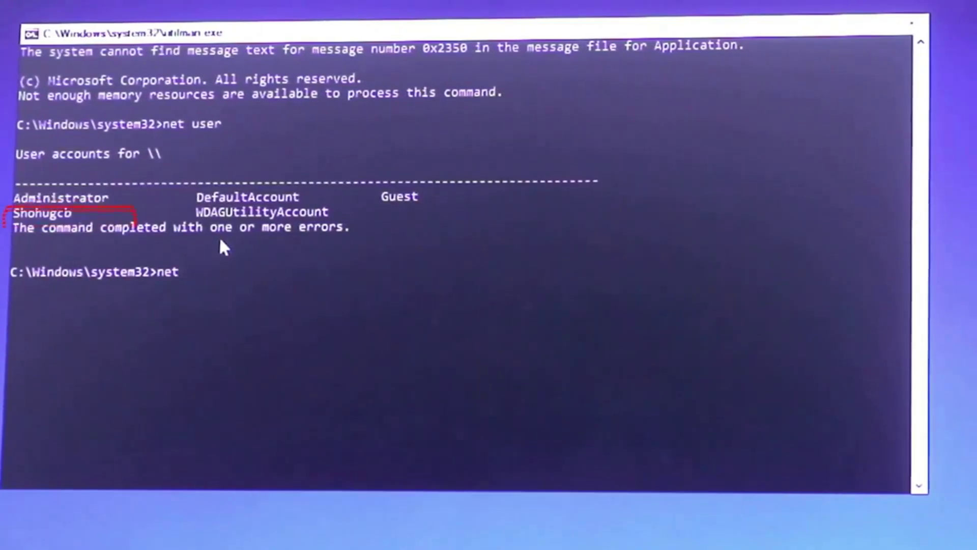
{"action": "type", "text": " use"}
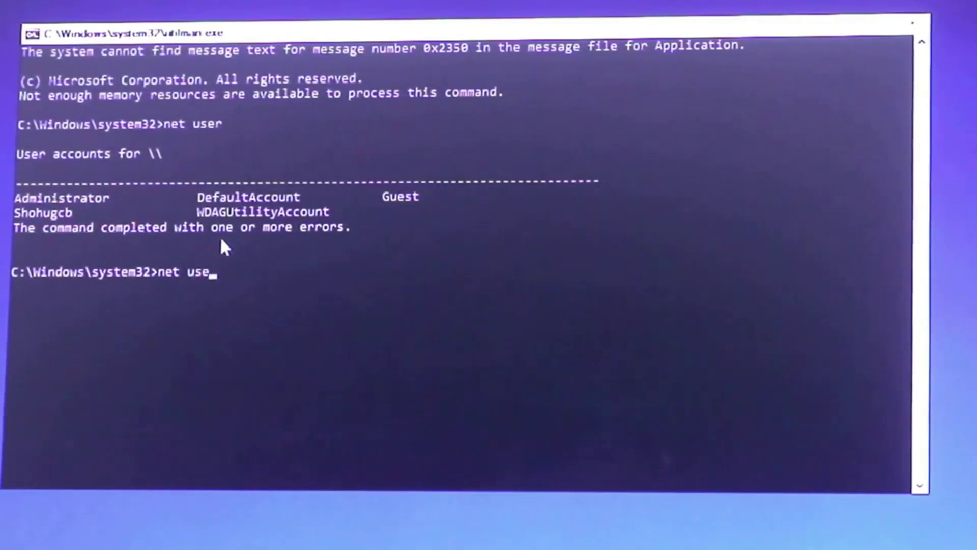
{"action": "type", "text": "r"}
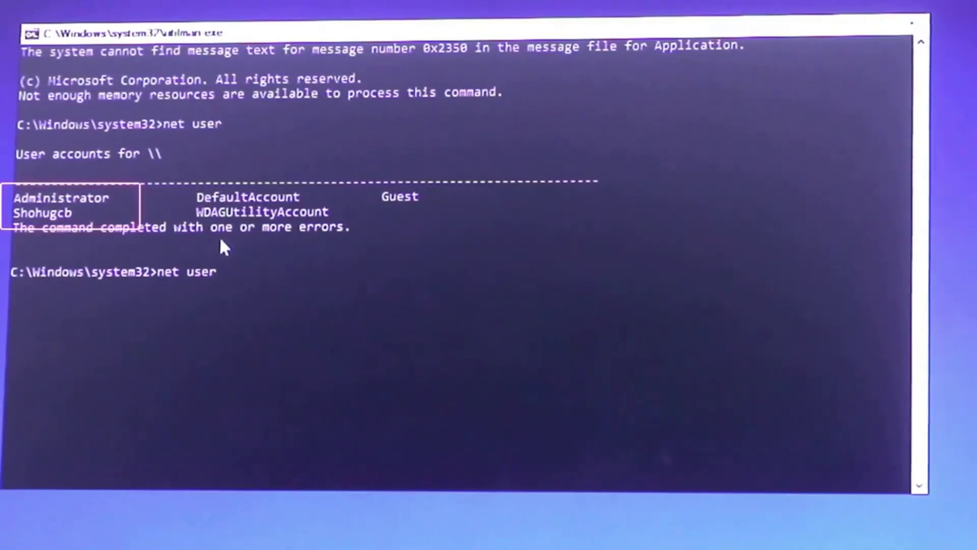
{"action": "type", "text": " shohugcb"}
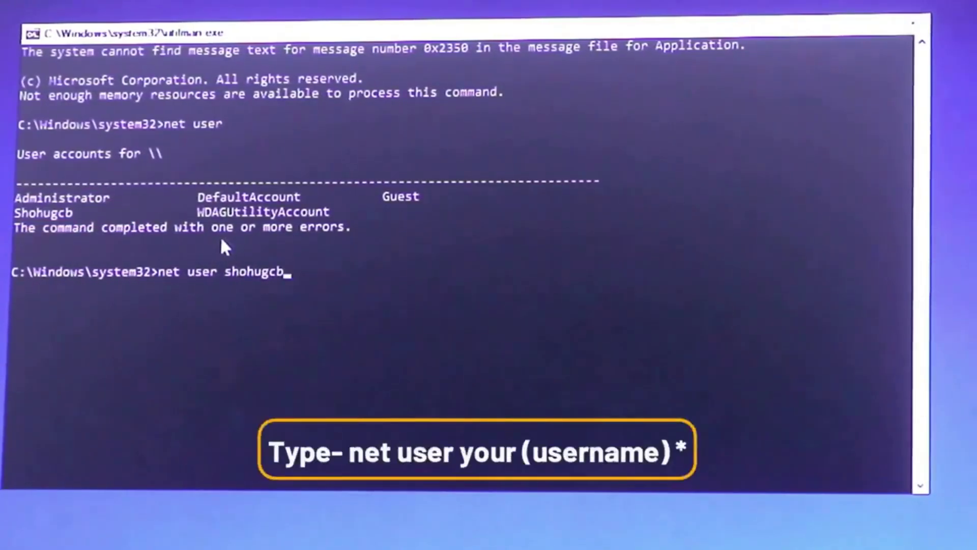
{"action": "type", "text": " *"}
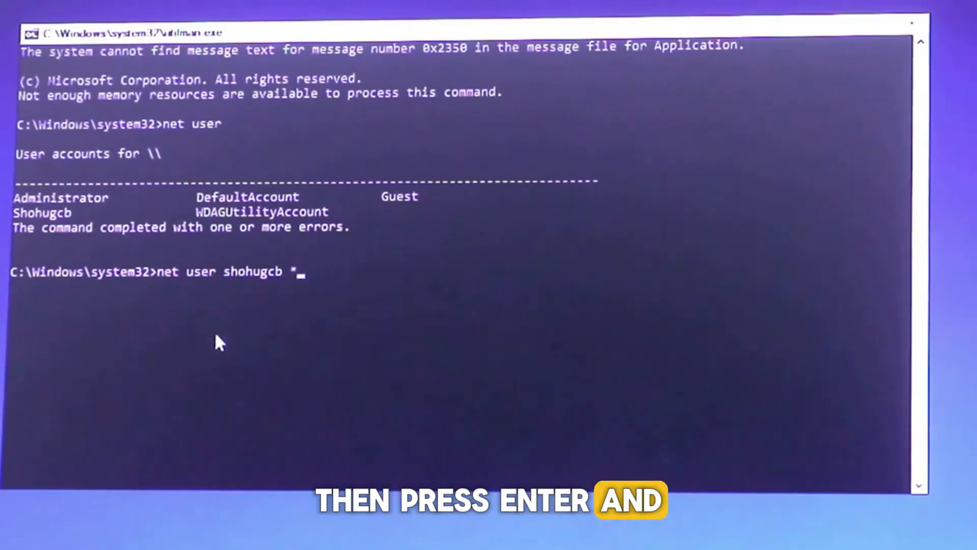
Run net user with the account name and asterisk, and accept a blank password
{"action": "key", "text": "Return"}
{"action": "key", "text": "Return"}
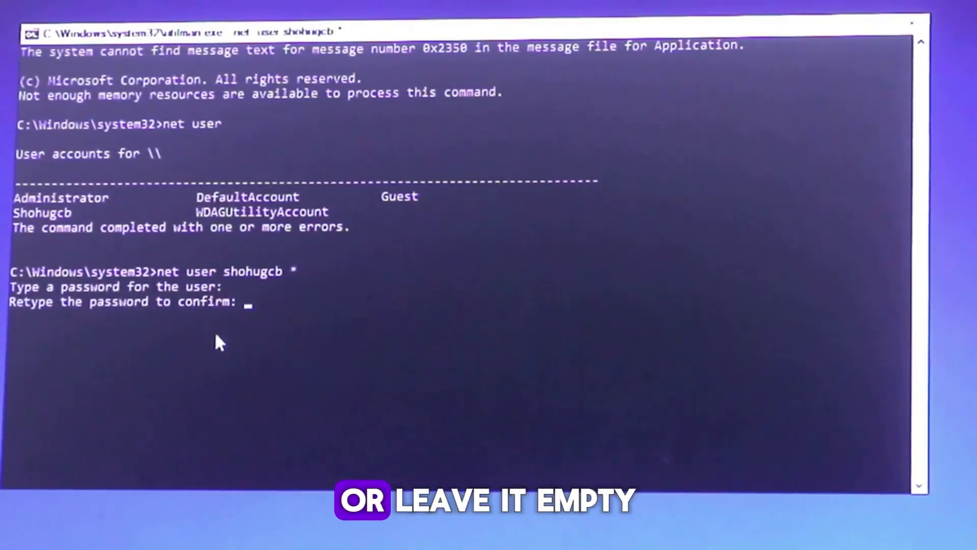
{"action": "key", "text": "Return"}
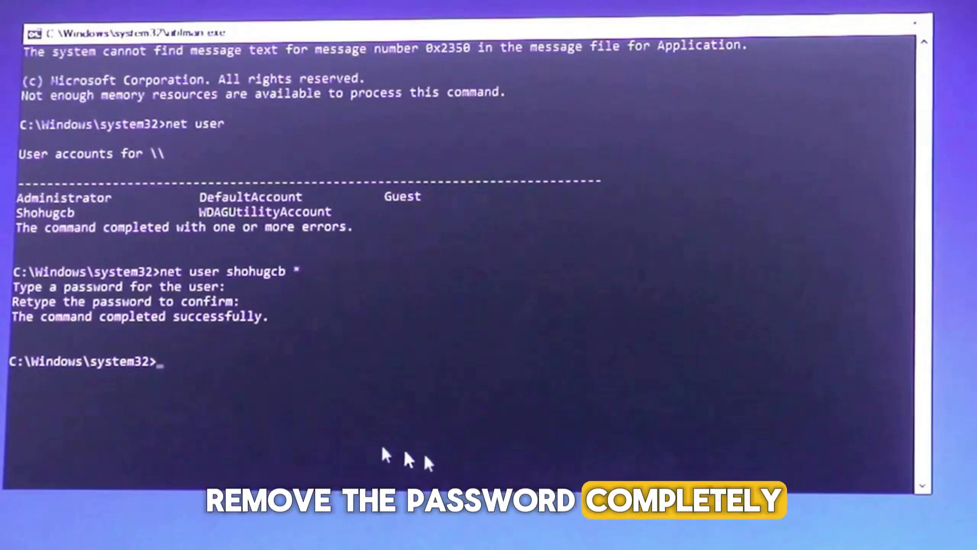
{"action": "type", "text": "e"}
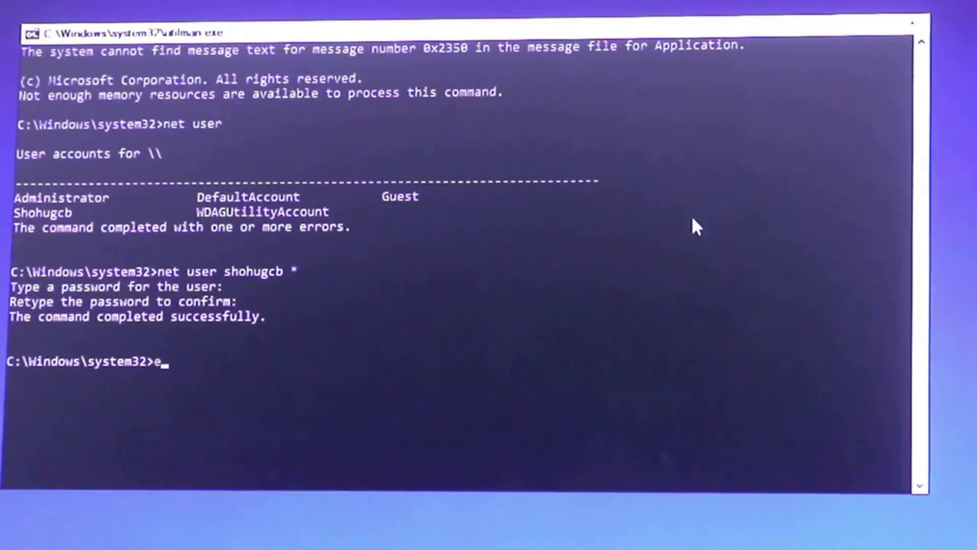
{"action": "type", "text": "xi"}
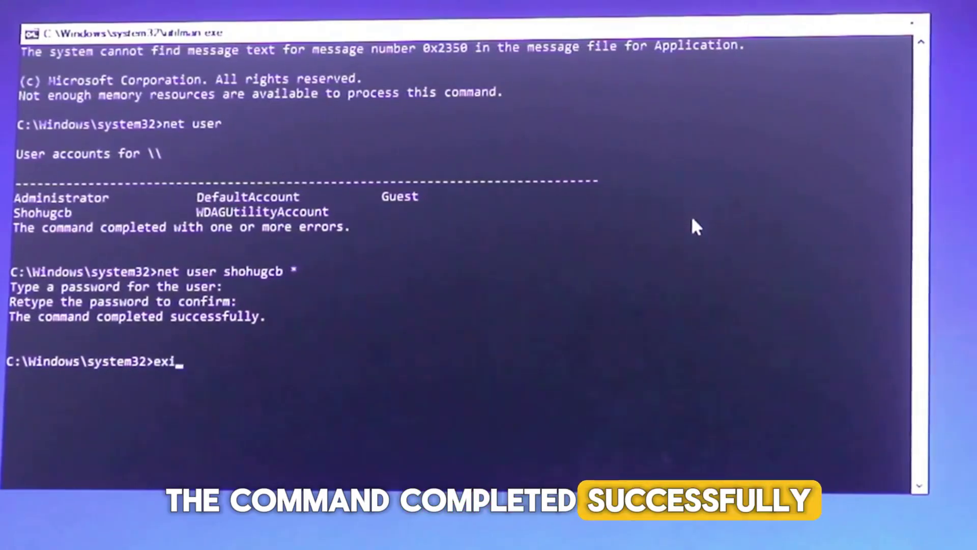
{"action": "type", "text": "t"}
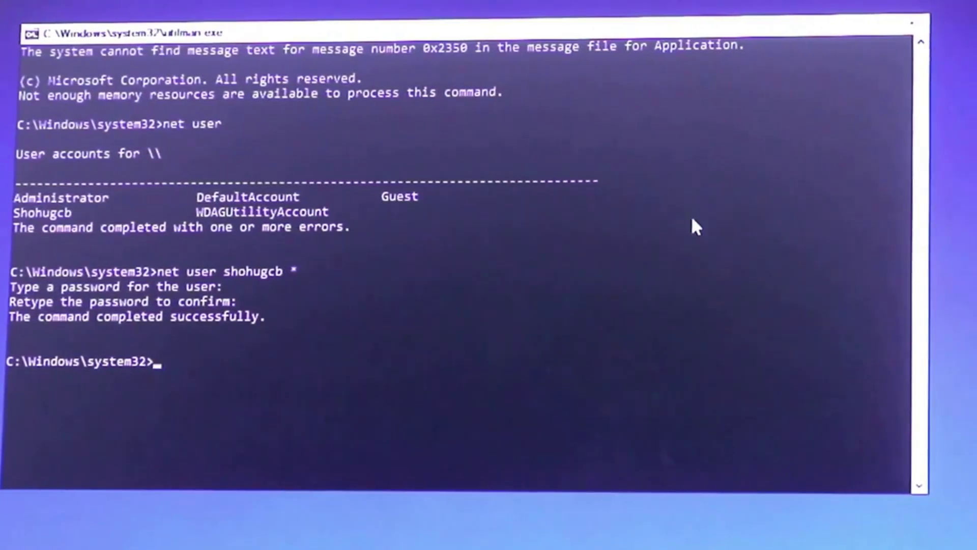
{"action": "type", "text": "exit"}
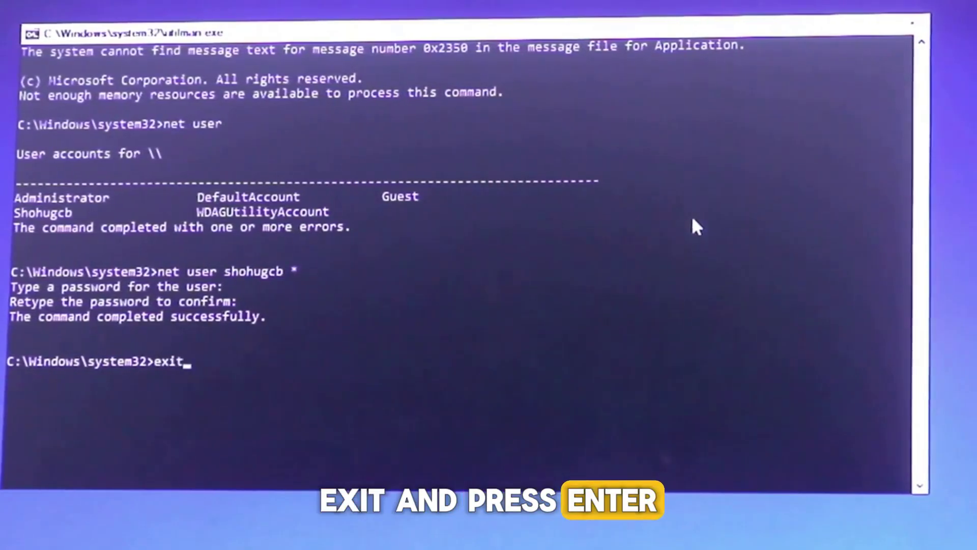
Exit the Command Prompt and sign in with the Password box left empty
{"action": "key", "text": "Return"}
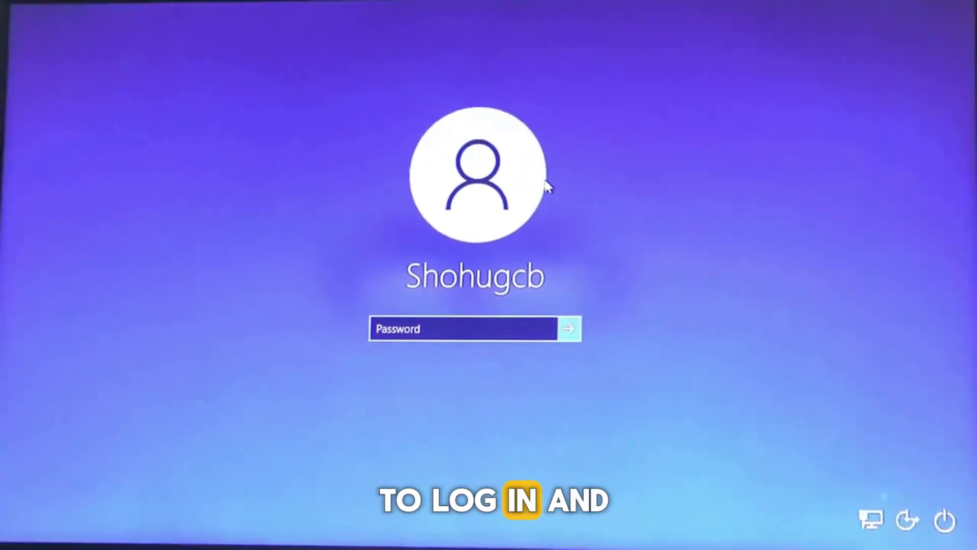
{"action": "left_click", "coordinate": [576, 331]}
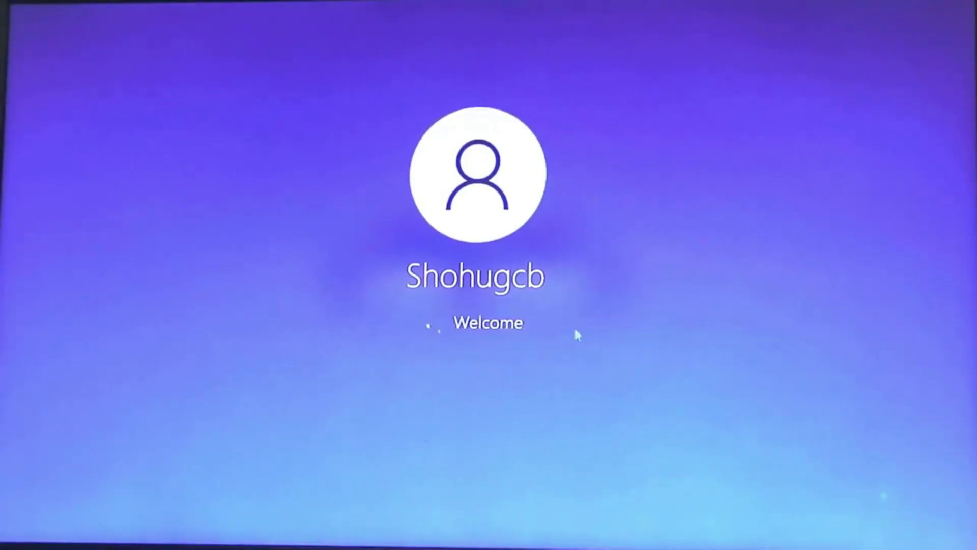